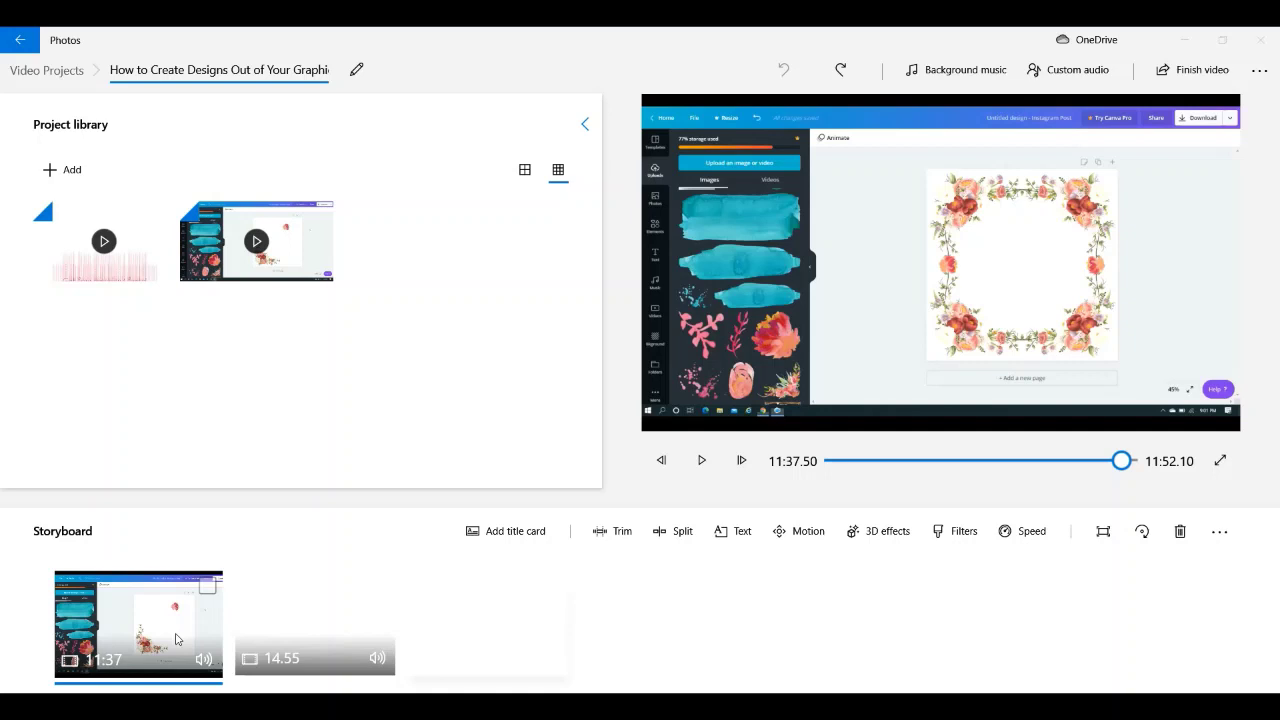
Step: Open the Text editor on the first recording clip and move the playhead to about 2:30
left_click(208, 588)
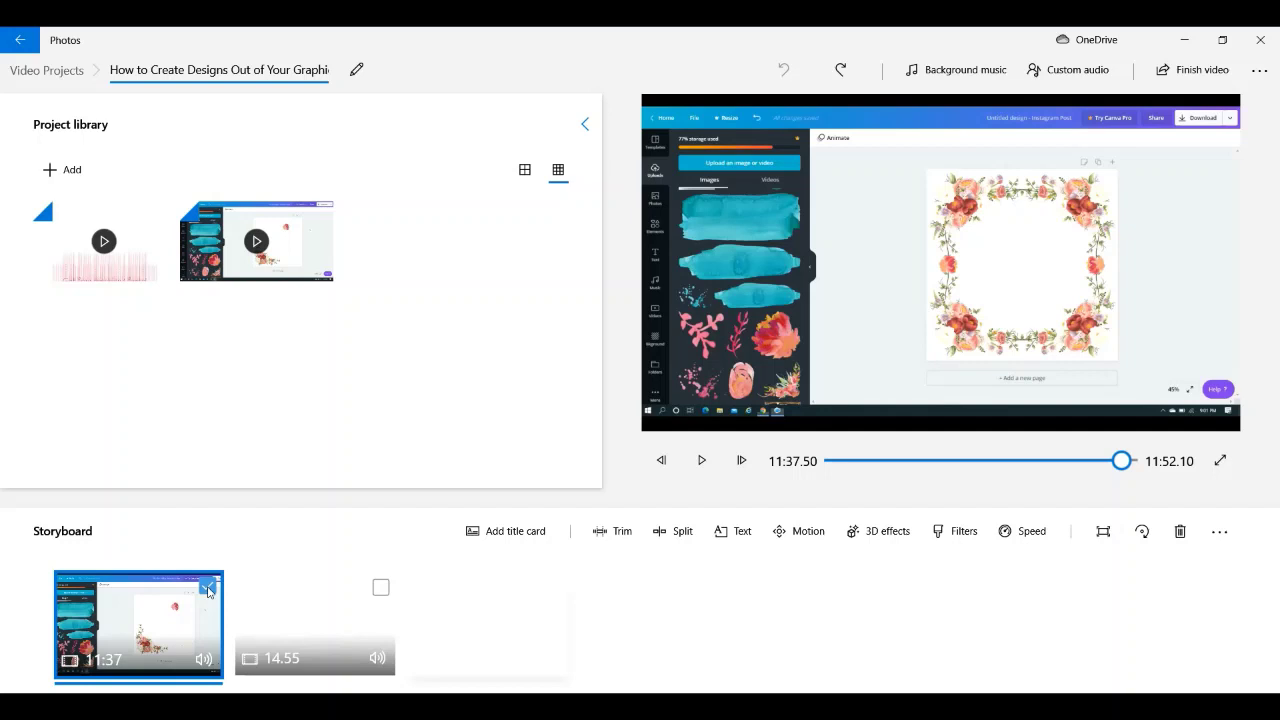
left_click(741, 539)
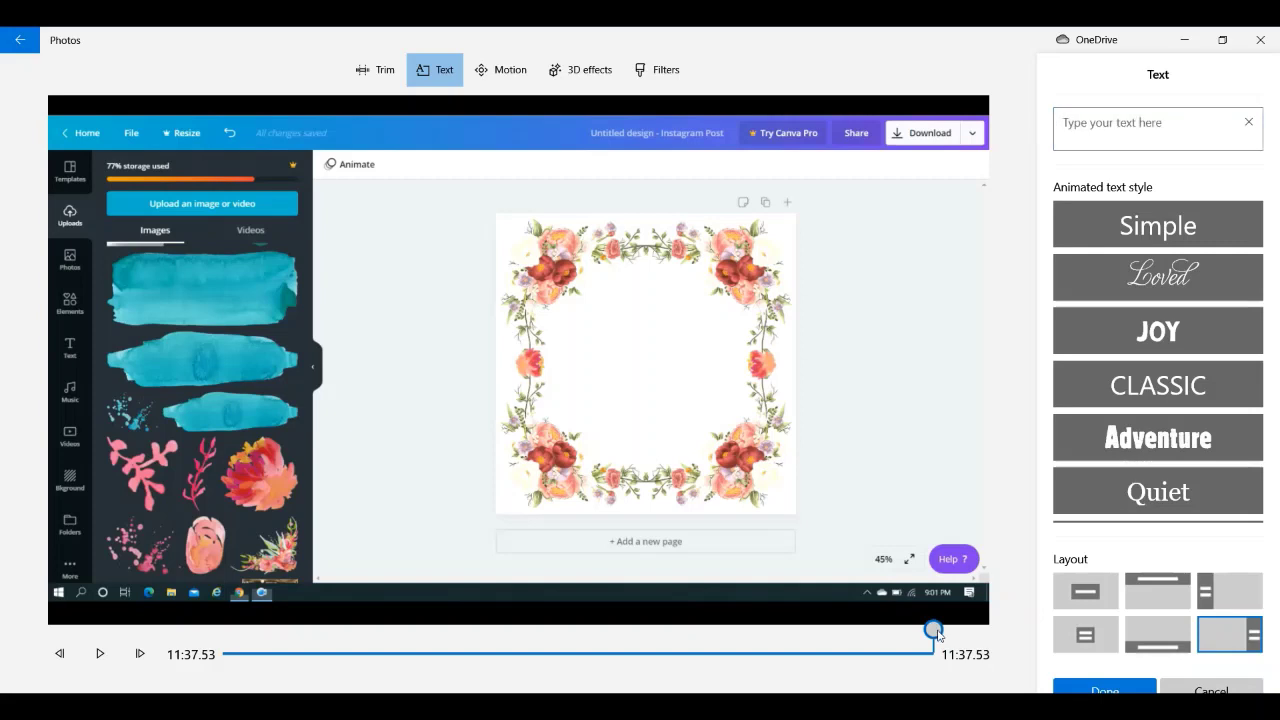
left_click_drag(933, 629, 215, 650)
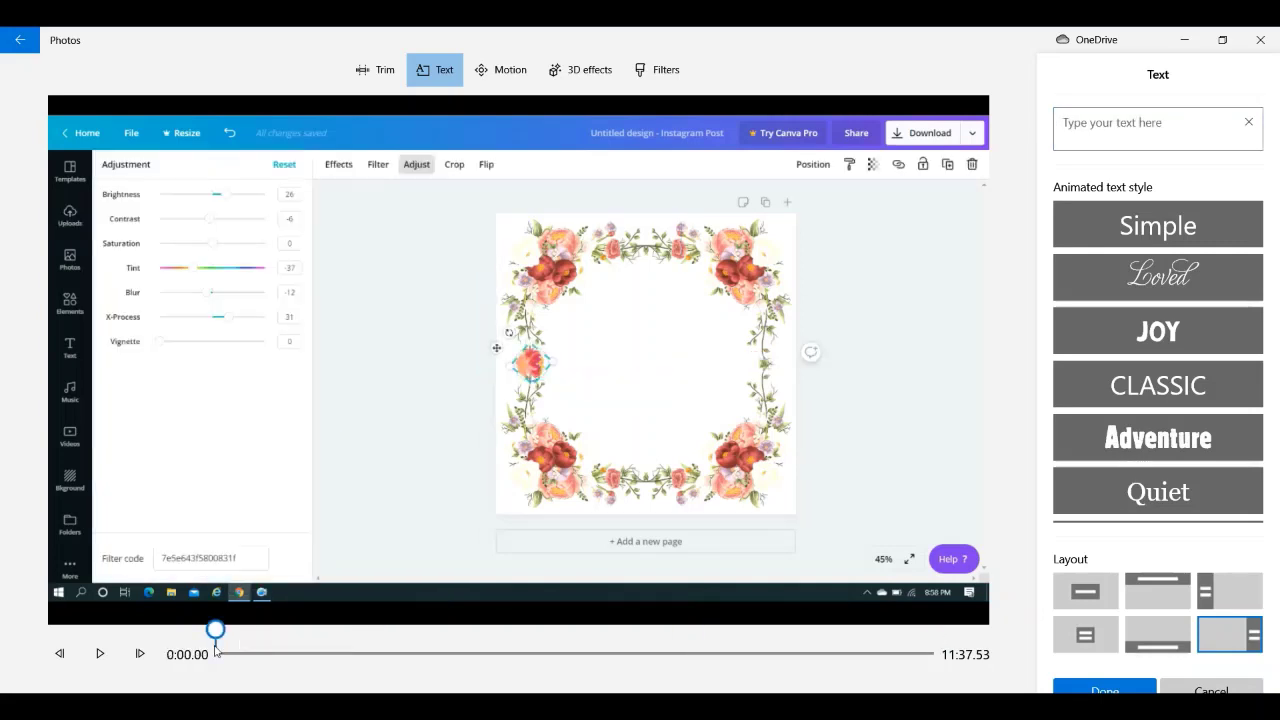
left_click(100, 654)
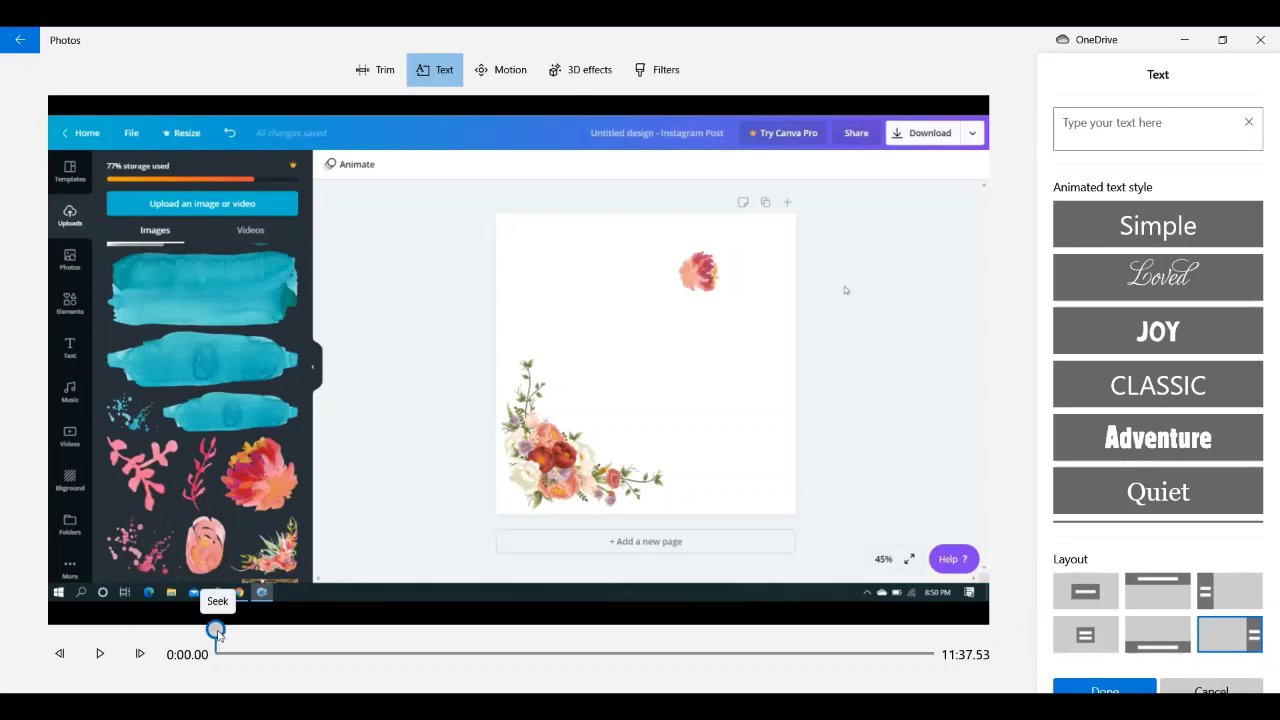
left_click_drag(216, 632, 372, 638)
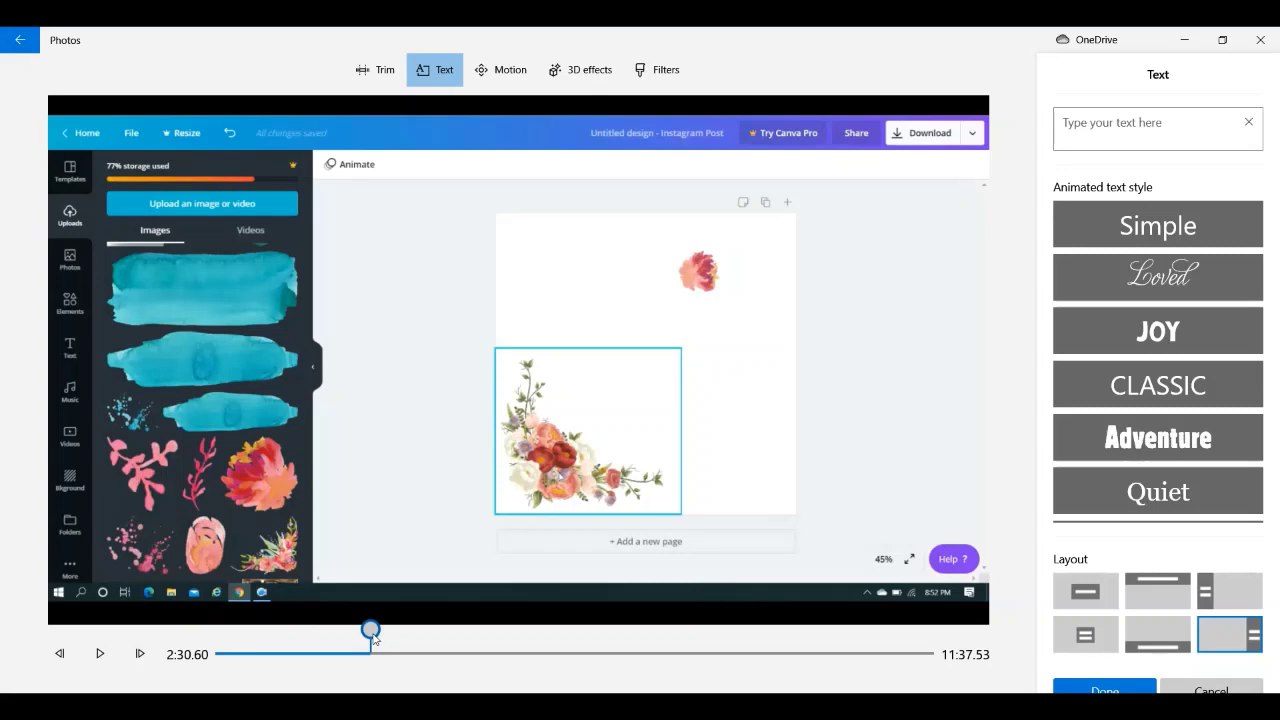
Step: Enter 'this is text one' and preview it in the Simple, Loved, JOY, CLASSIC, Adventure and Quiet styles
left_click(1116, 126)
type("th")
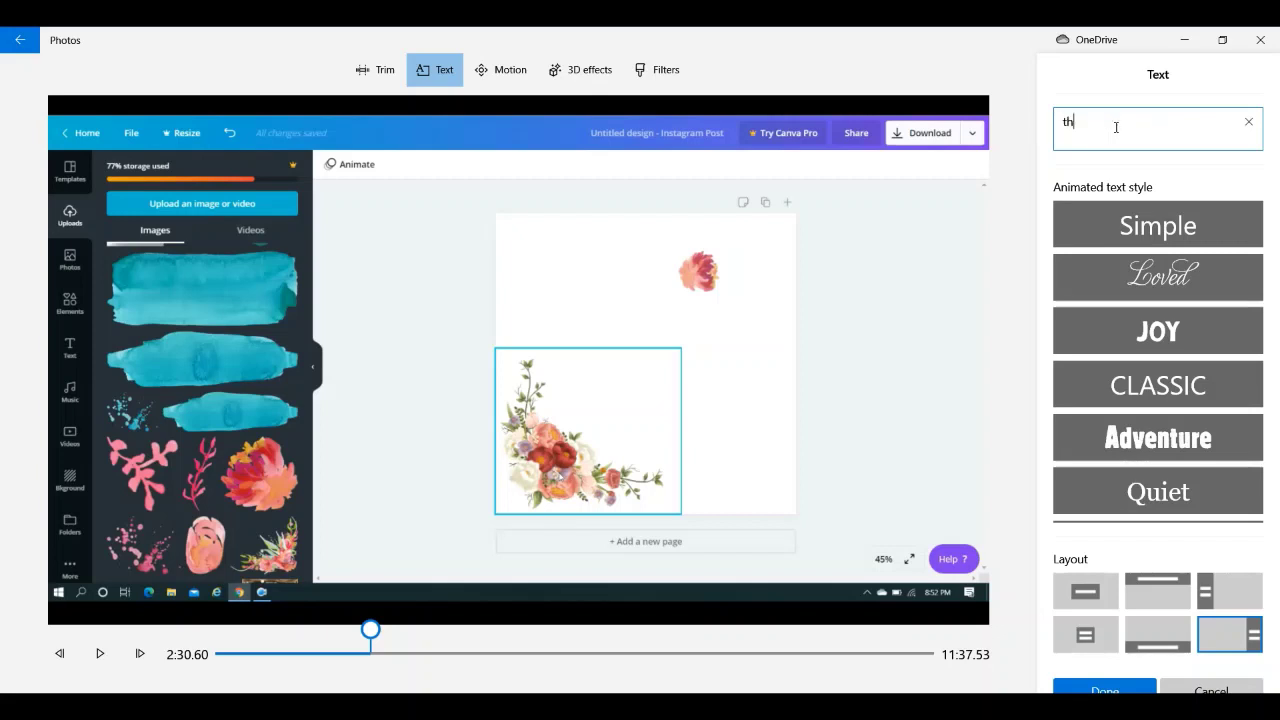
type("is is text one")
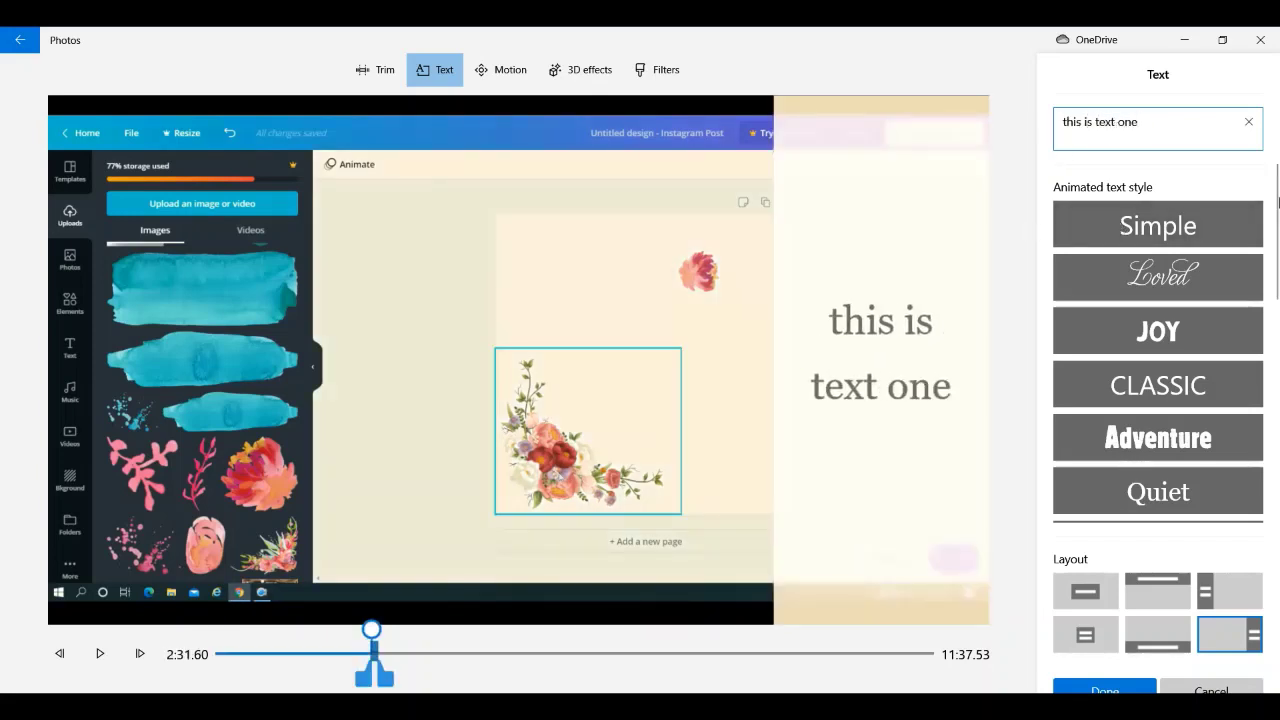
left_click(1171, 234)
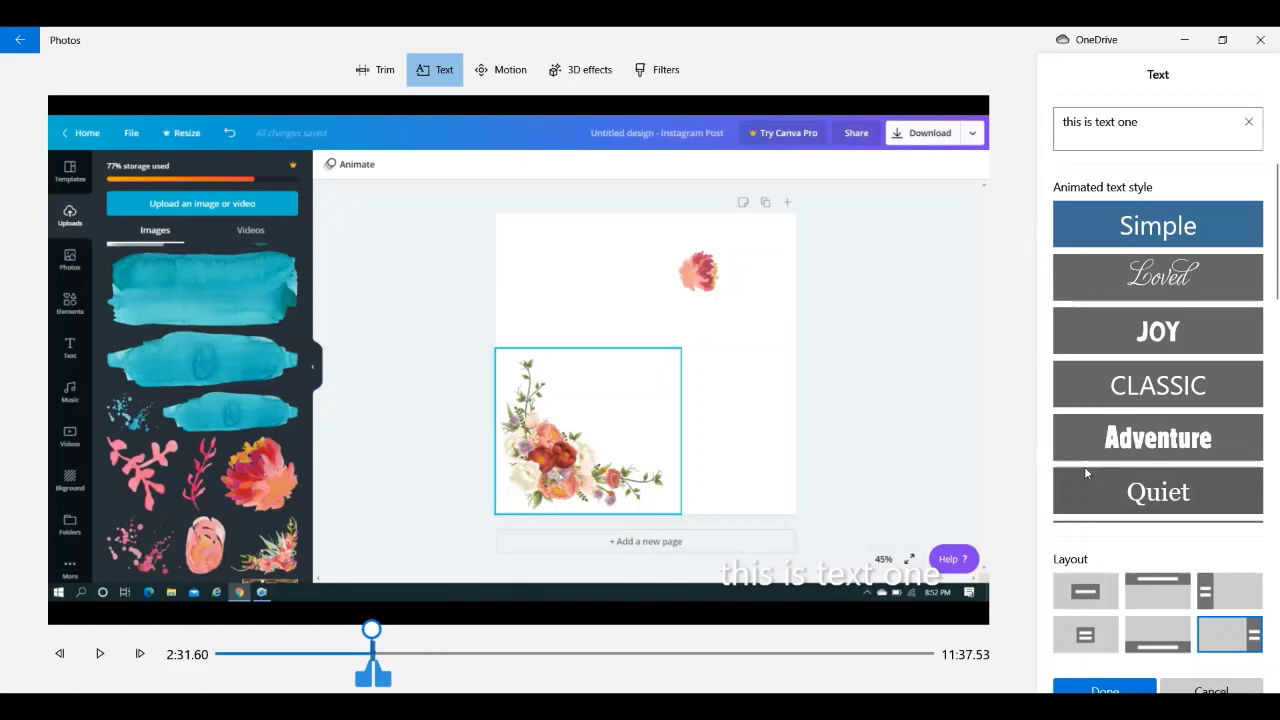
left_click(1160, 278)
left_click(1162, 333)
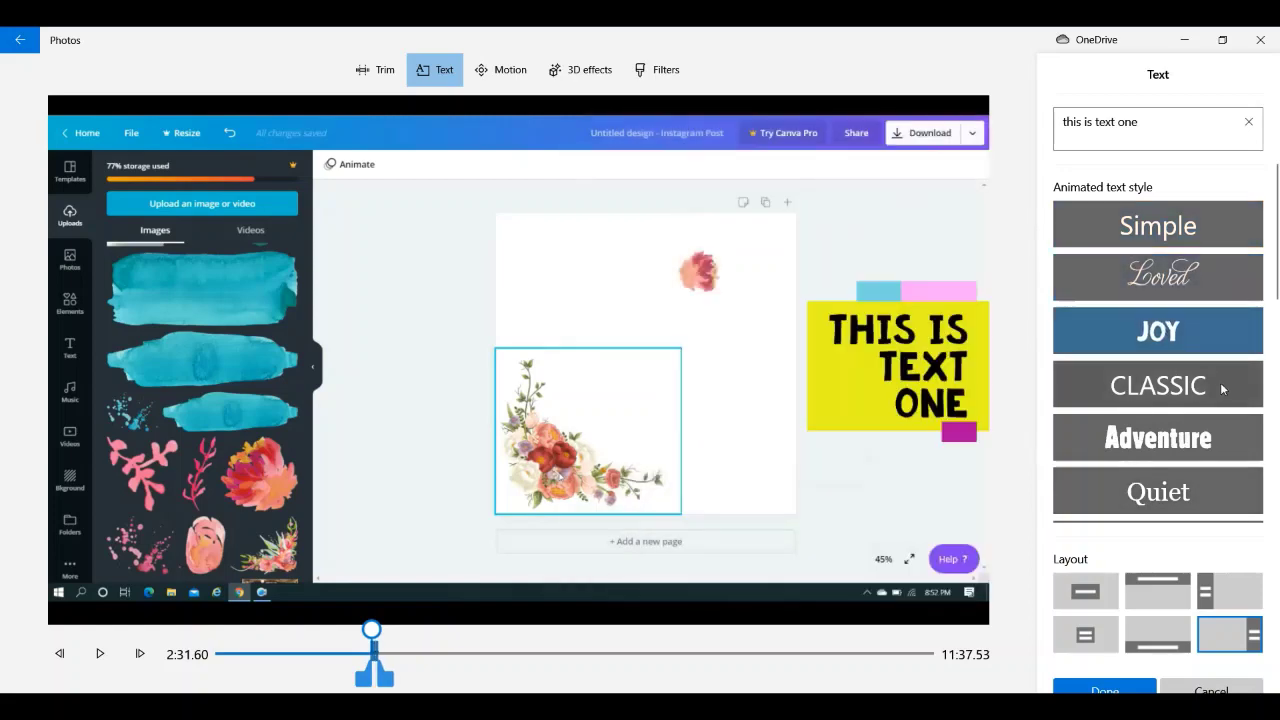
left_click(1205, 387)
left_click(1195, 435)
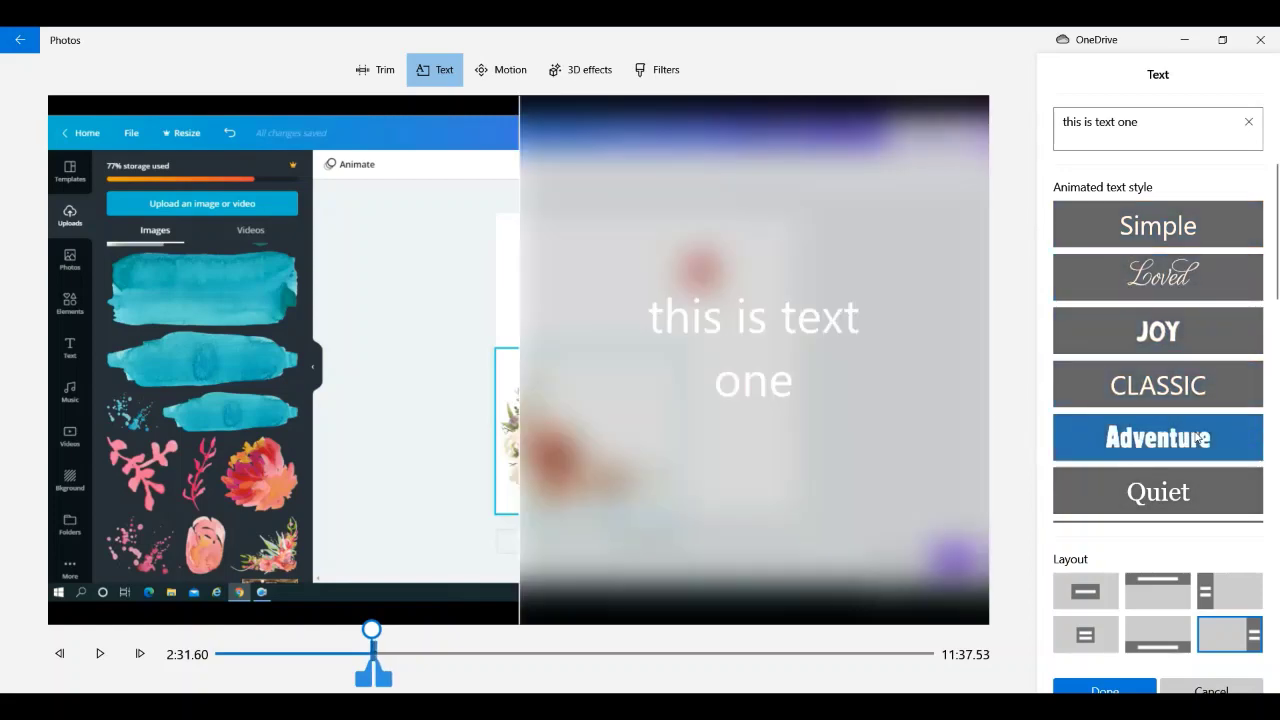
left_click(1180, 495)
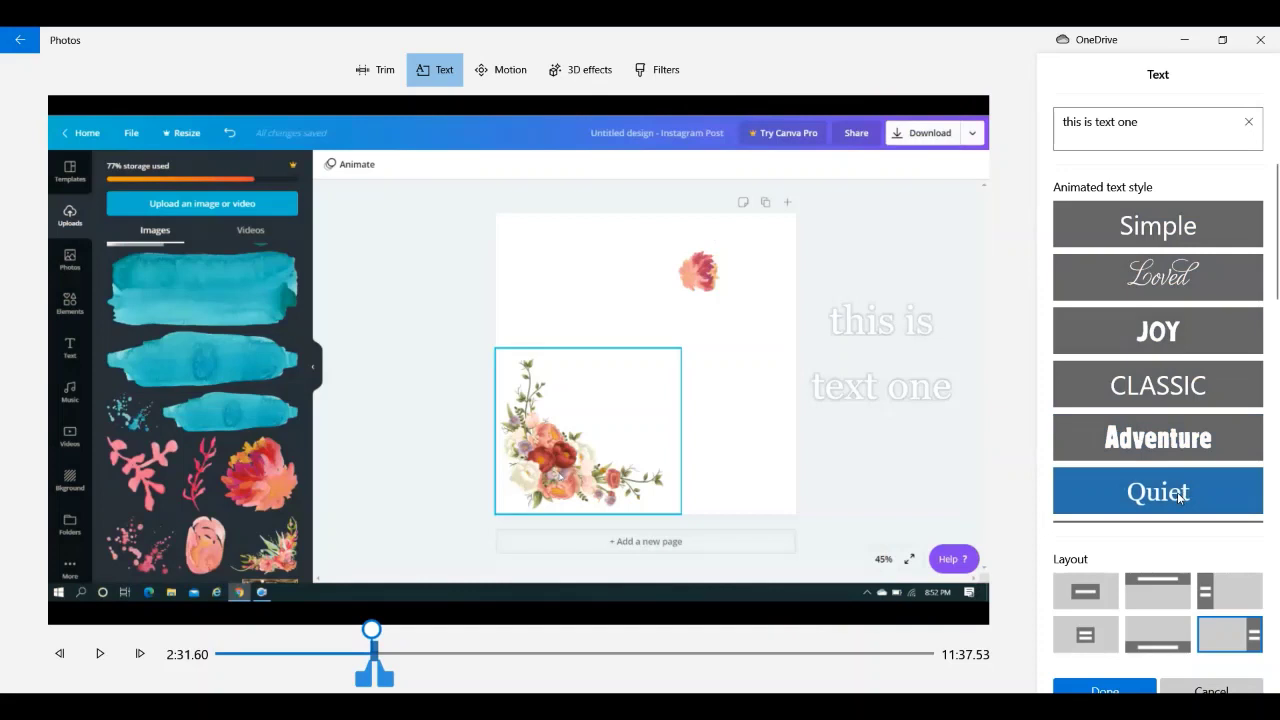
Step: Apply the poetry style to the caption with the Left layout
scroll(1275, 368, "down", 3)
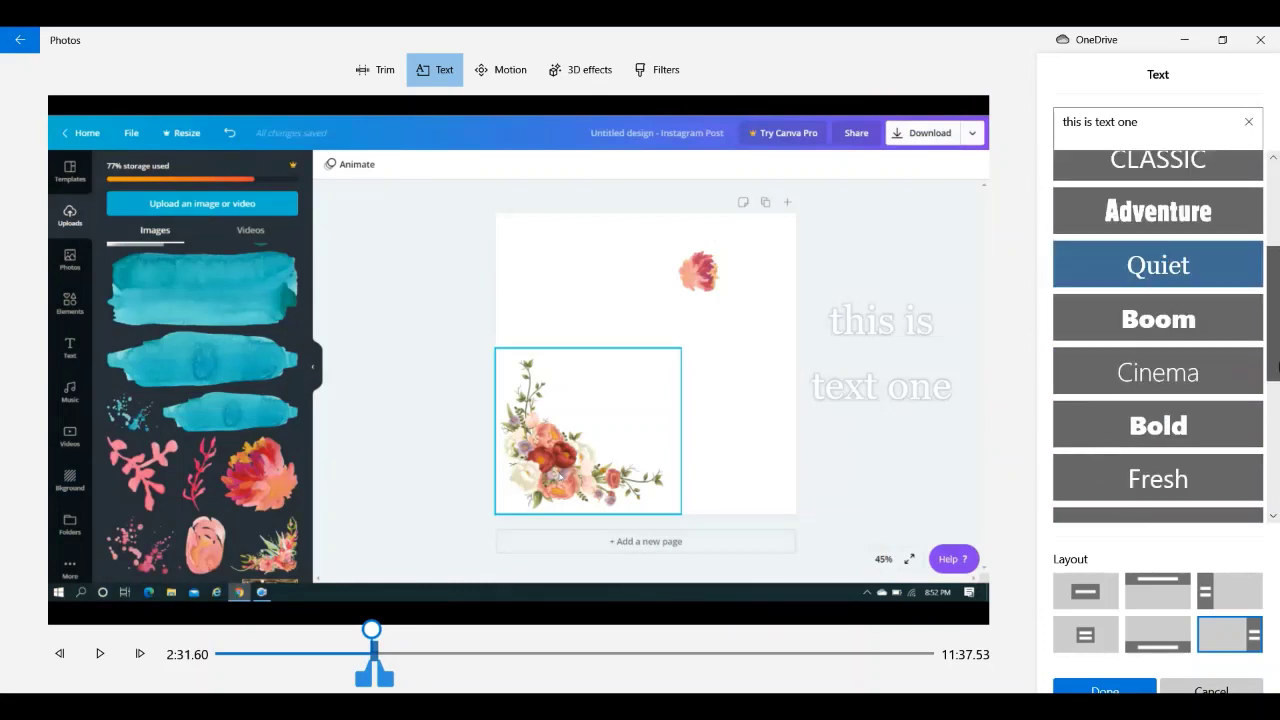
scroll(1275, 368, "down", 3)
left_click(1196, 380)
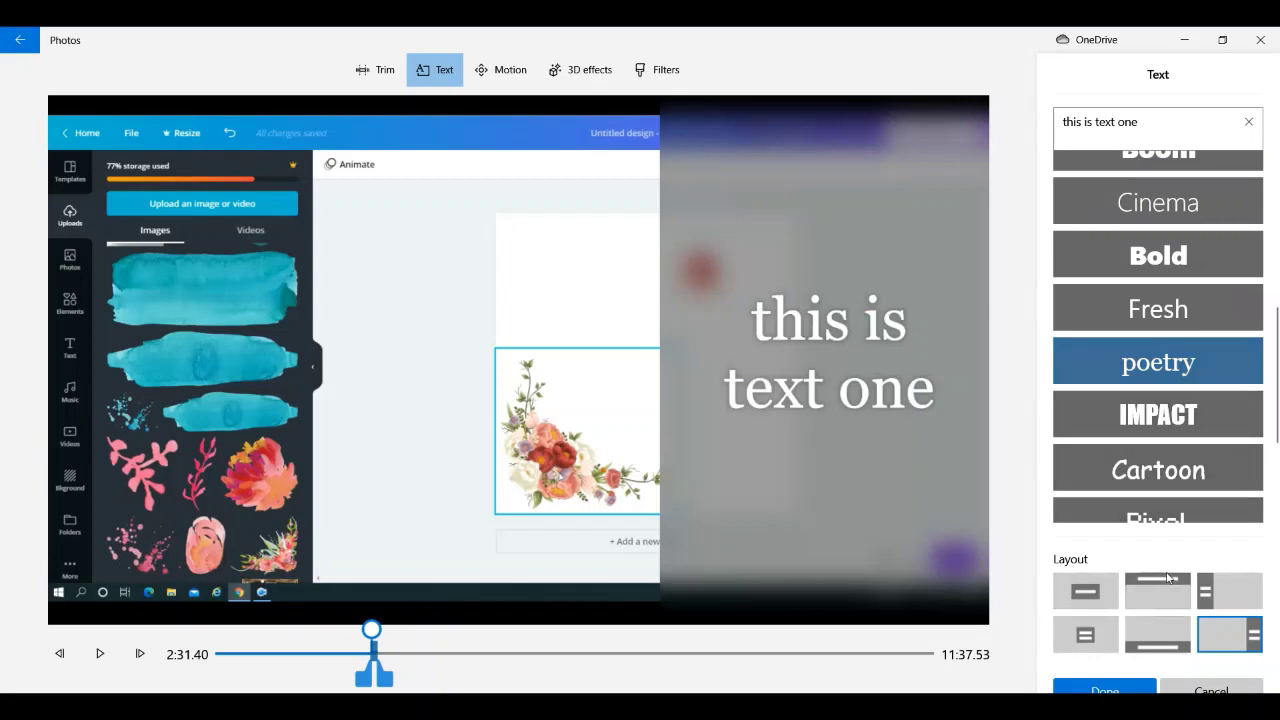
left_click(1228, 590)
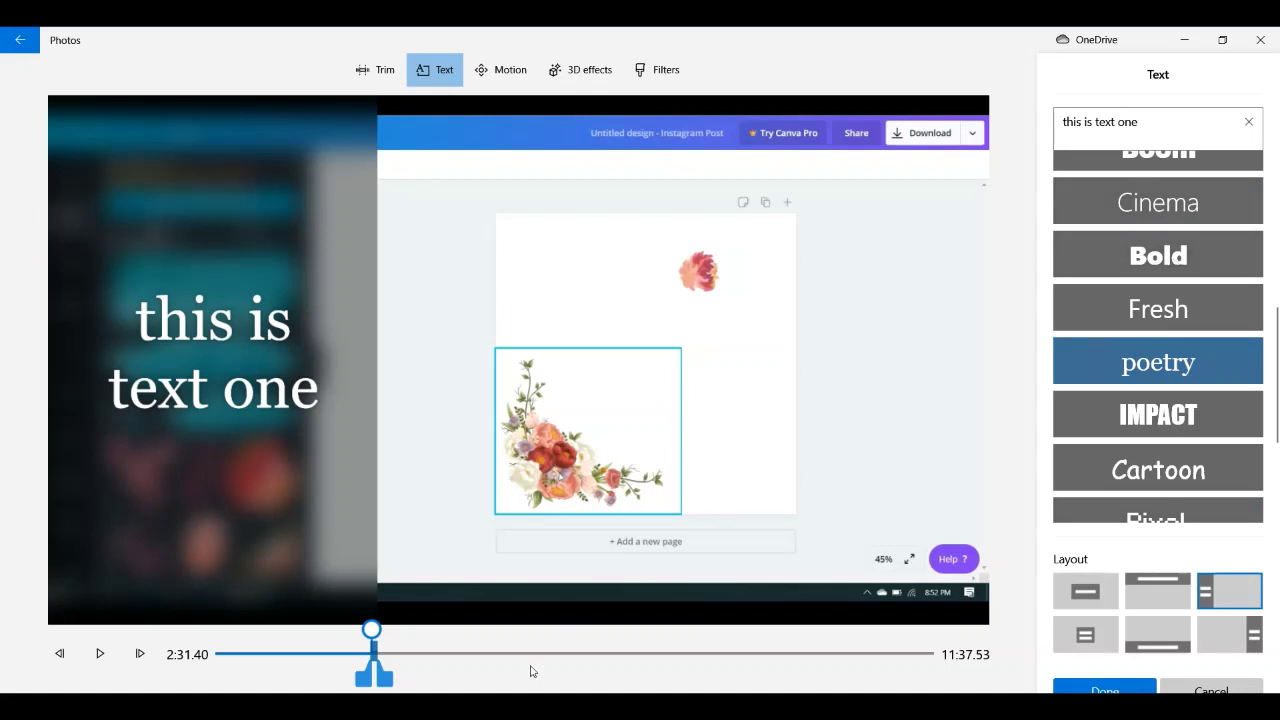
Step: End the 'this is text one' caption slightly earlier and apply it to the clip
left_click(387, 683)
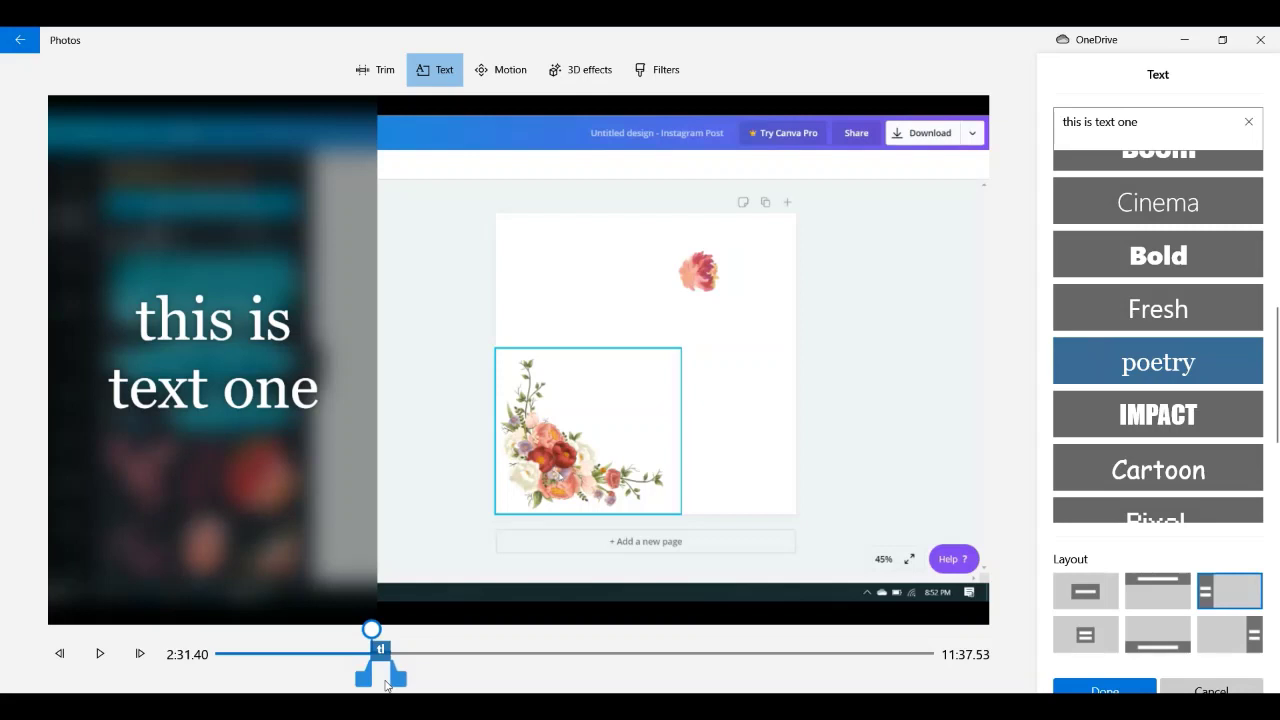
left_click_drag(387, 684, 389, 680)
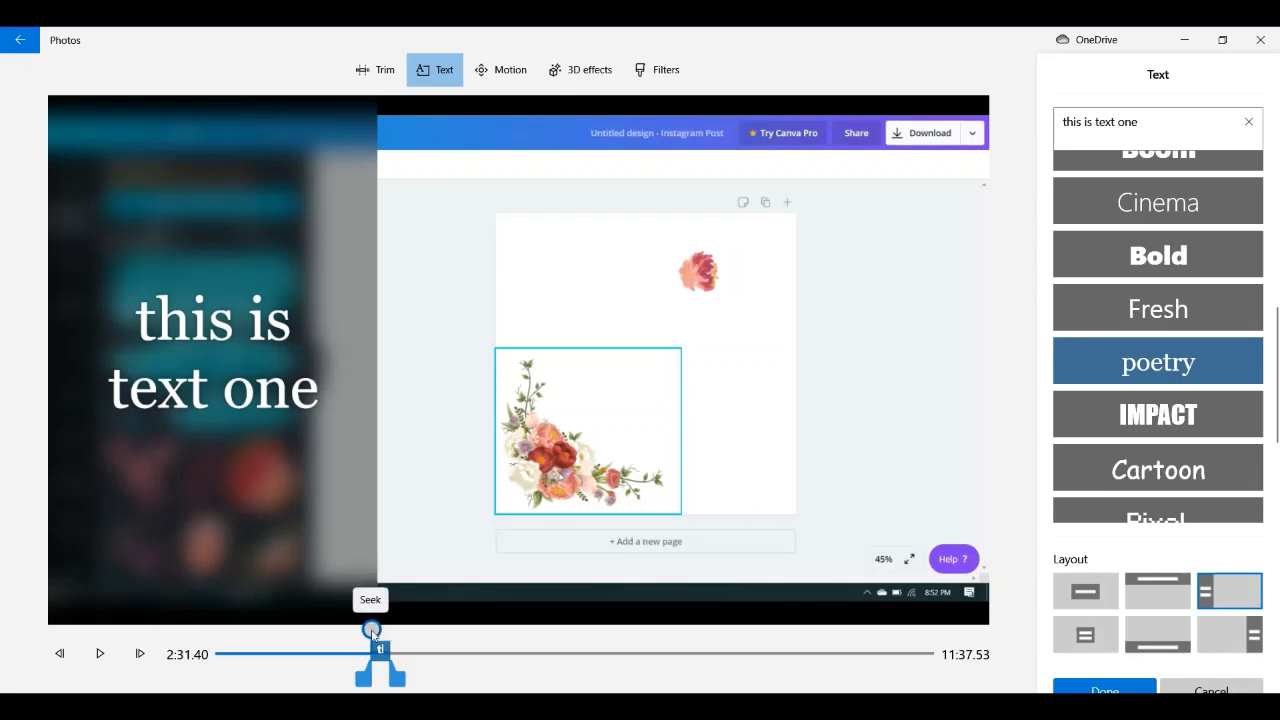
left_click(1072, 689)
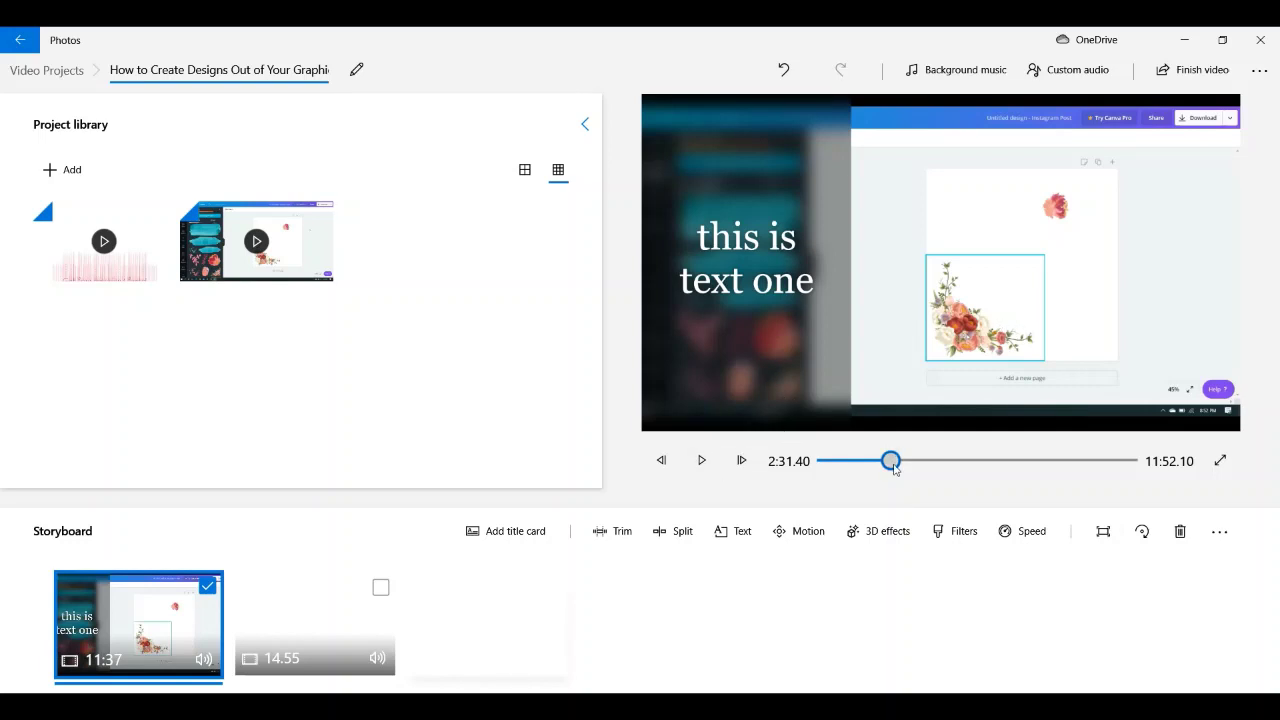
left_click_drag(895, 469, 890, 469)
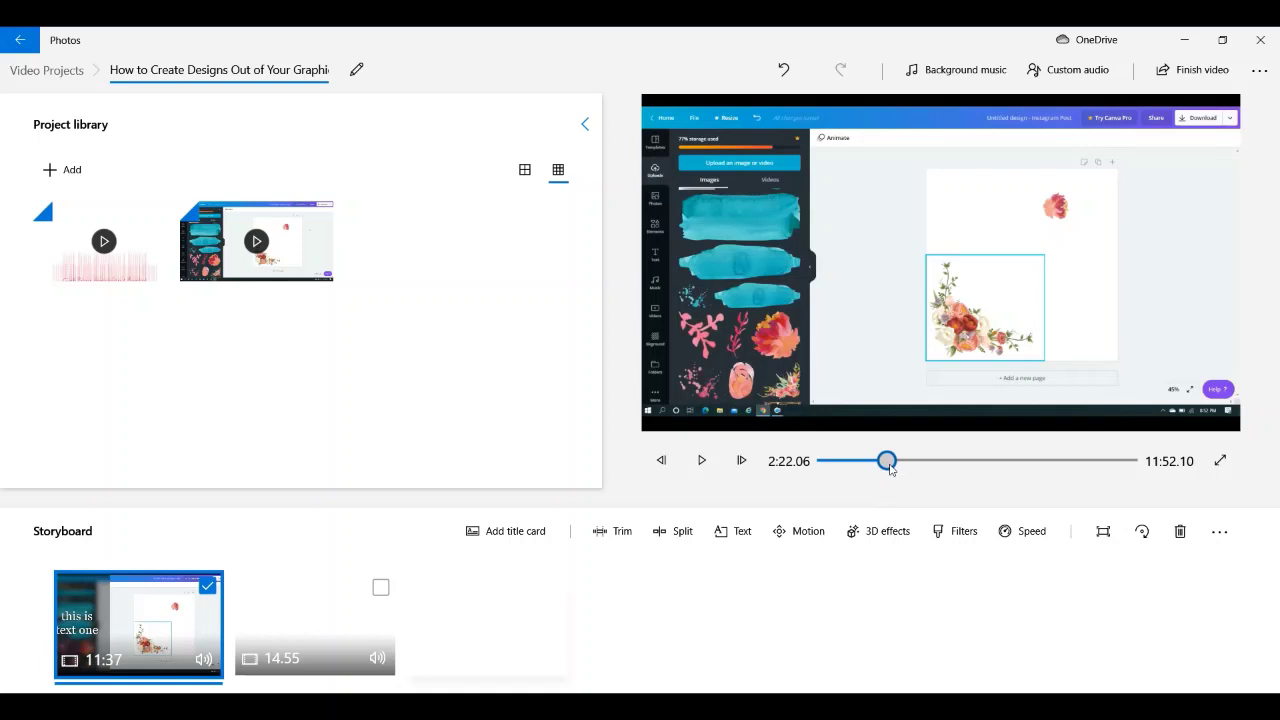
left_click(702, 461)
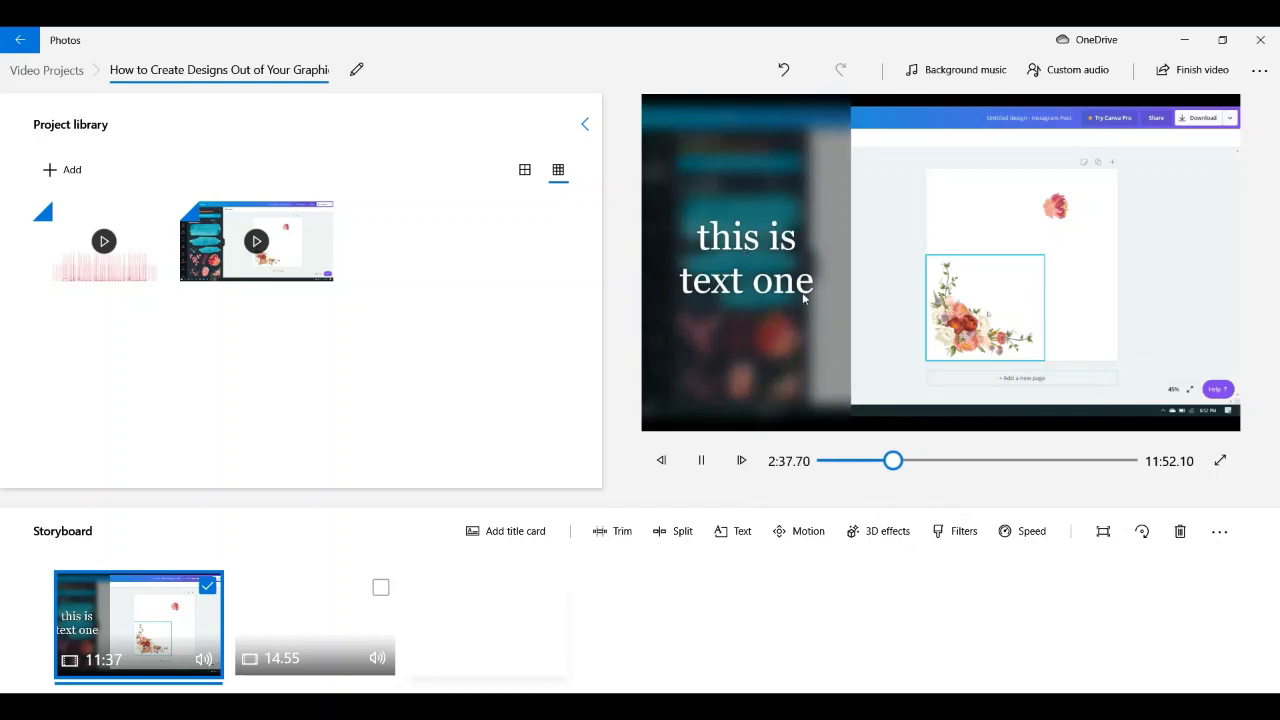
left_click(706, 470)
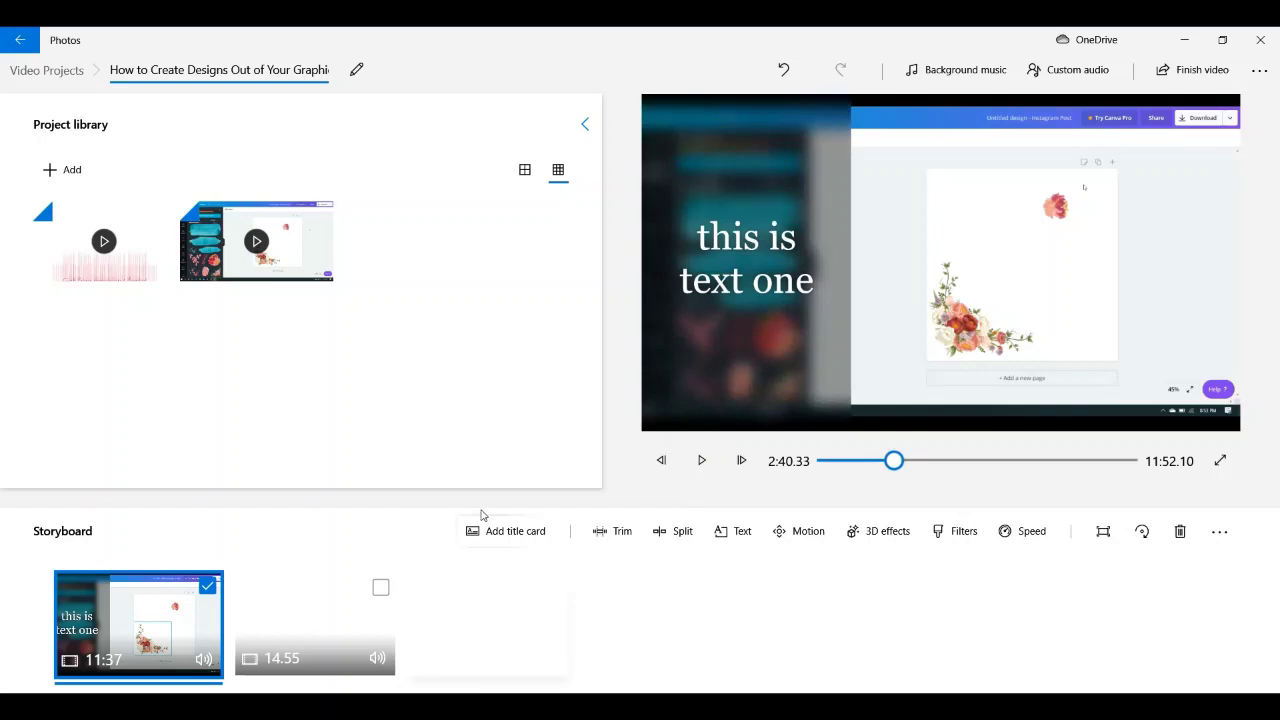
left_click(742, 540)
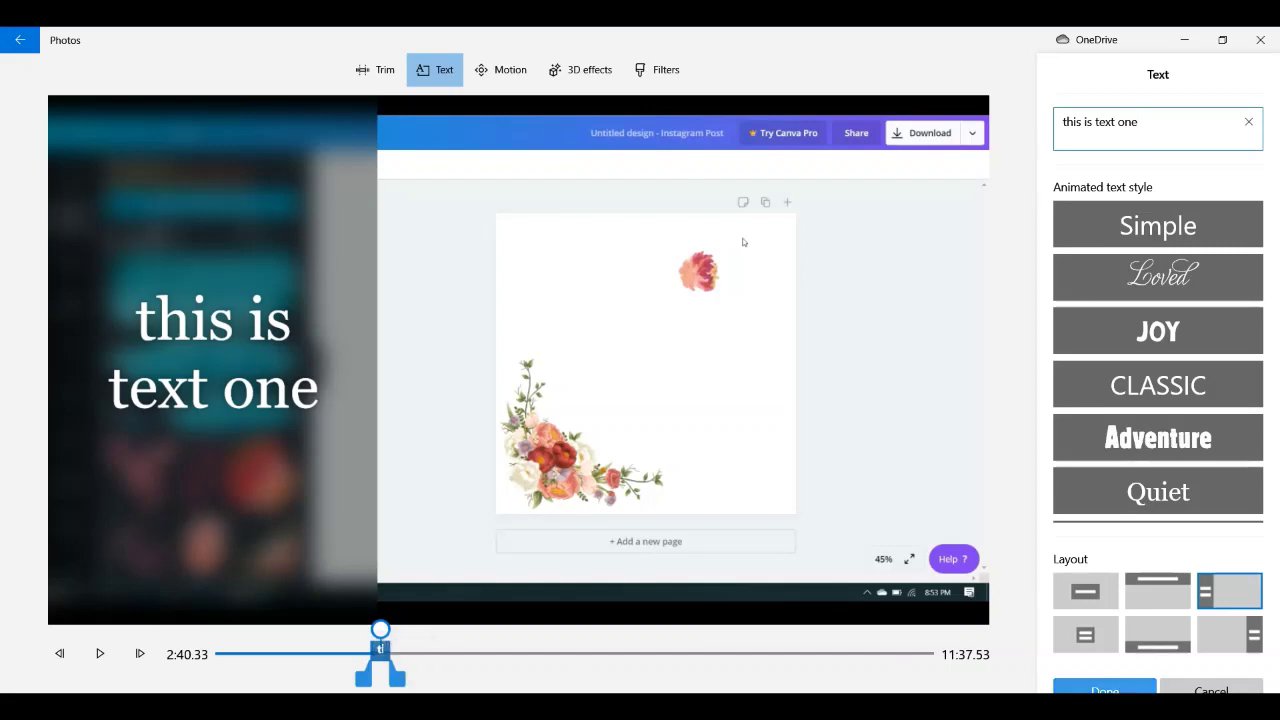
left_click(1193, 685)
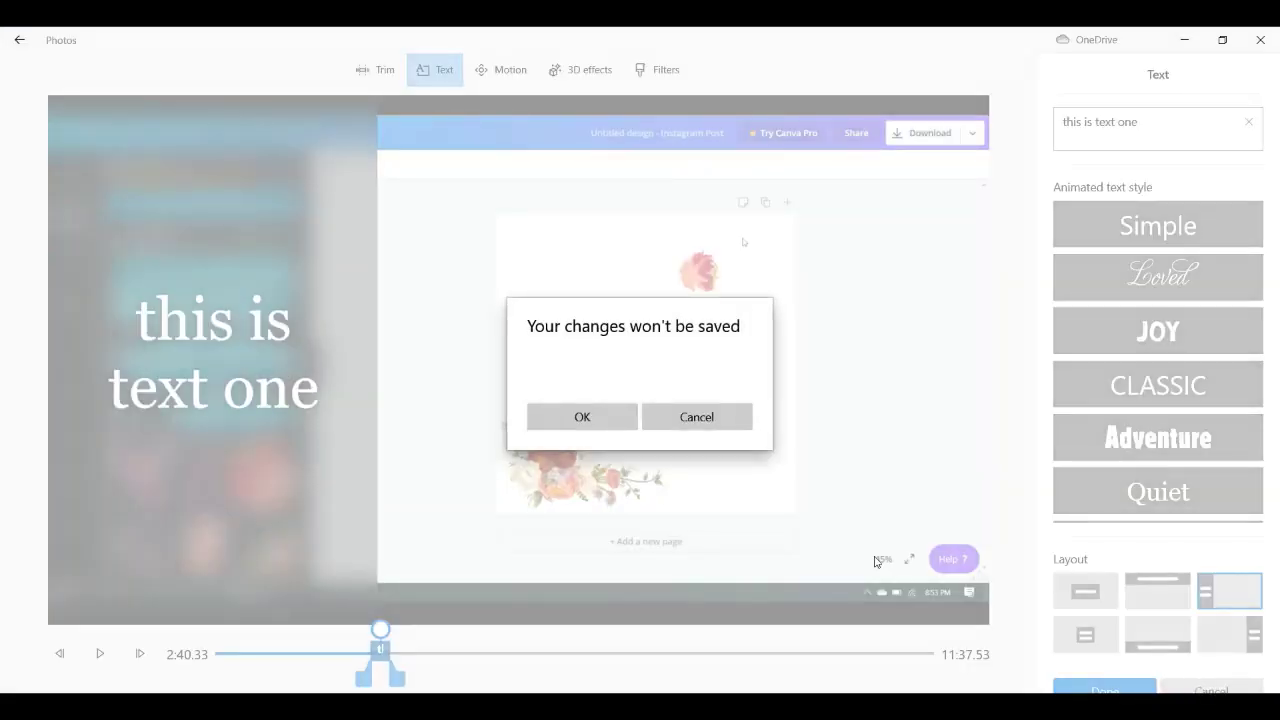
left_click(584, 424)
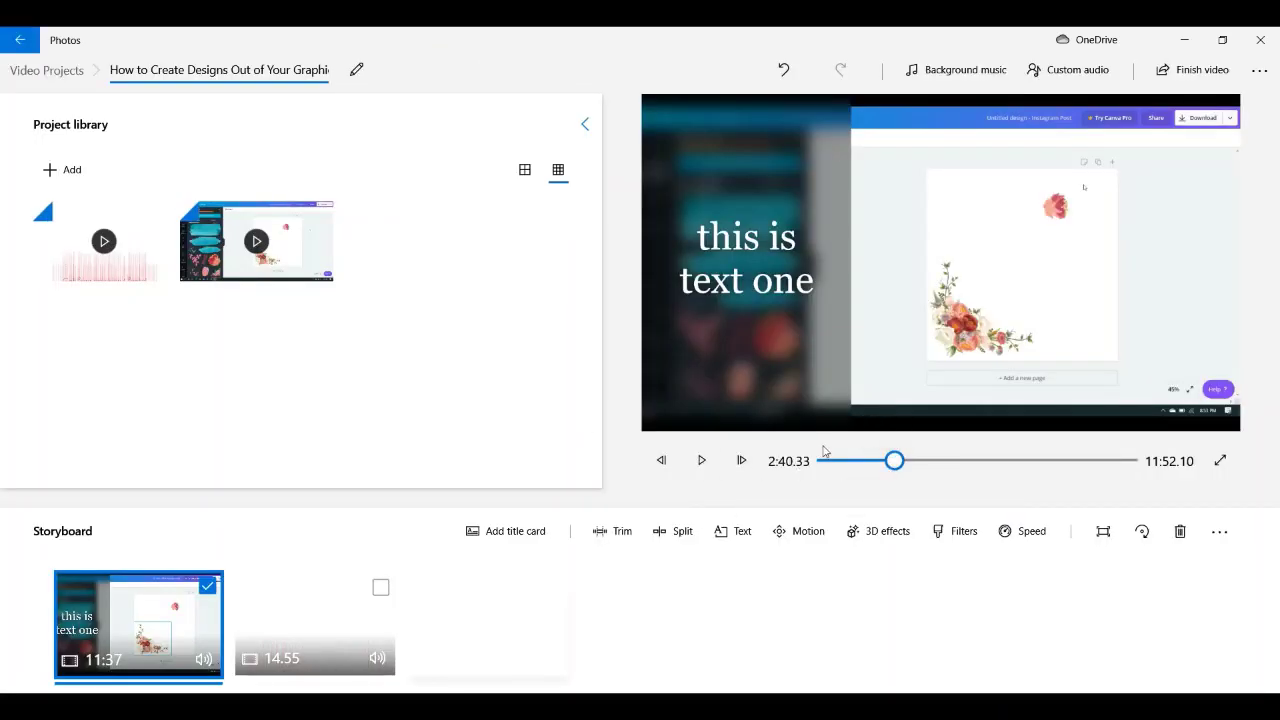
Step: Scrub the preview back to about 2:24, then forward to 3:27.20
left_click(895, 462)
left_click_drag(895, 466, 898, 465)
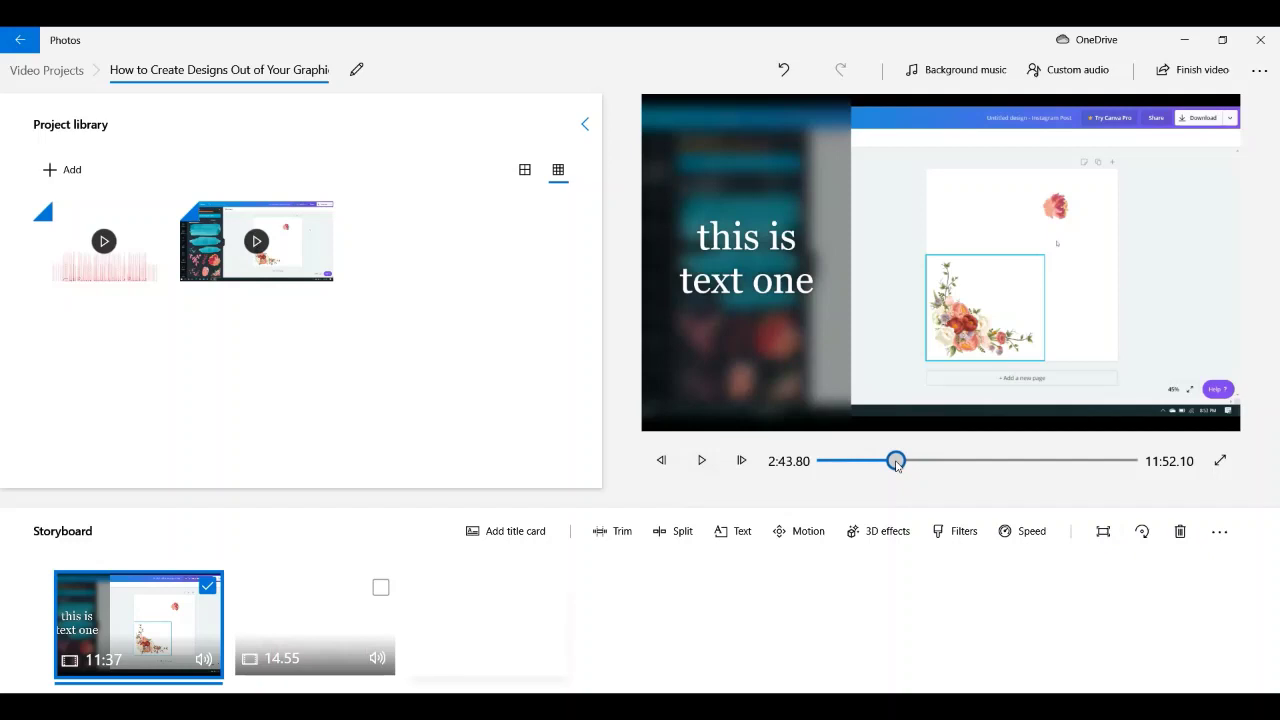
left_click_drag(897, 464, 916, 464)
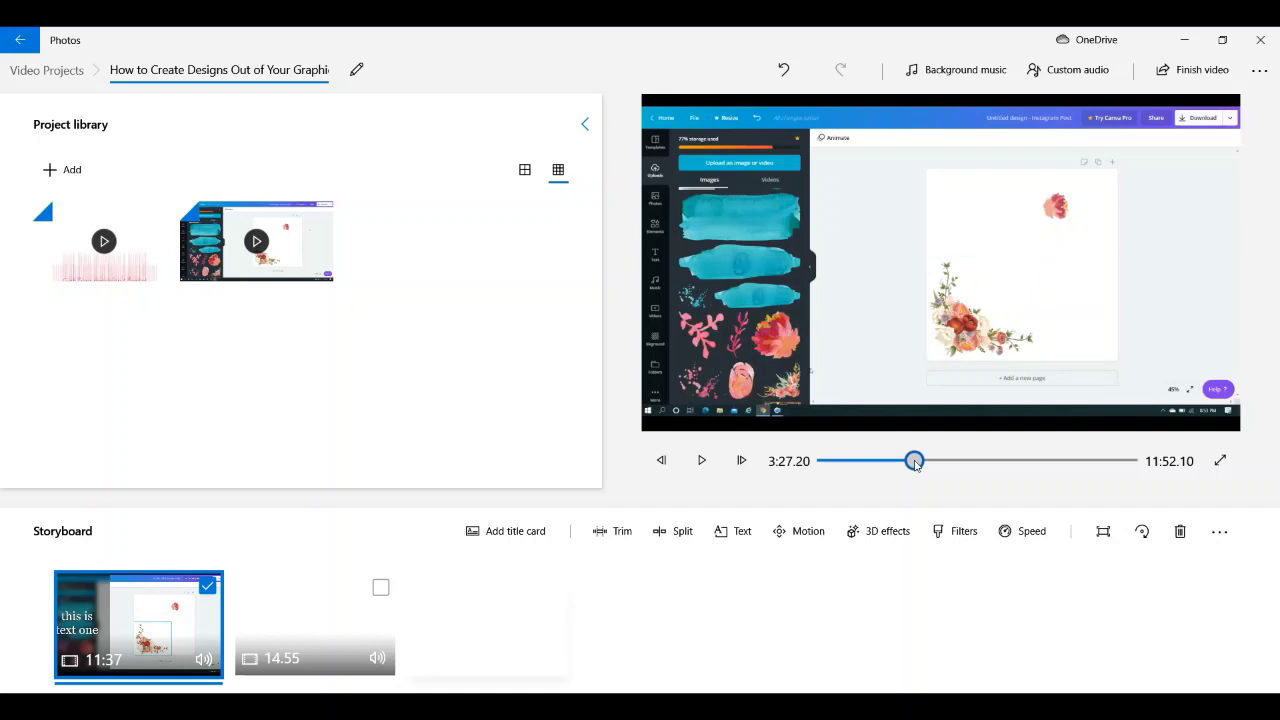
Step: Split the recording clip at 3:27.20 into 3:27 and 8:10 parts
left_click(682, 533)
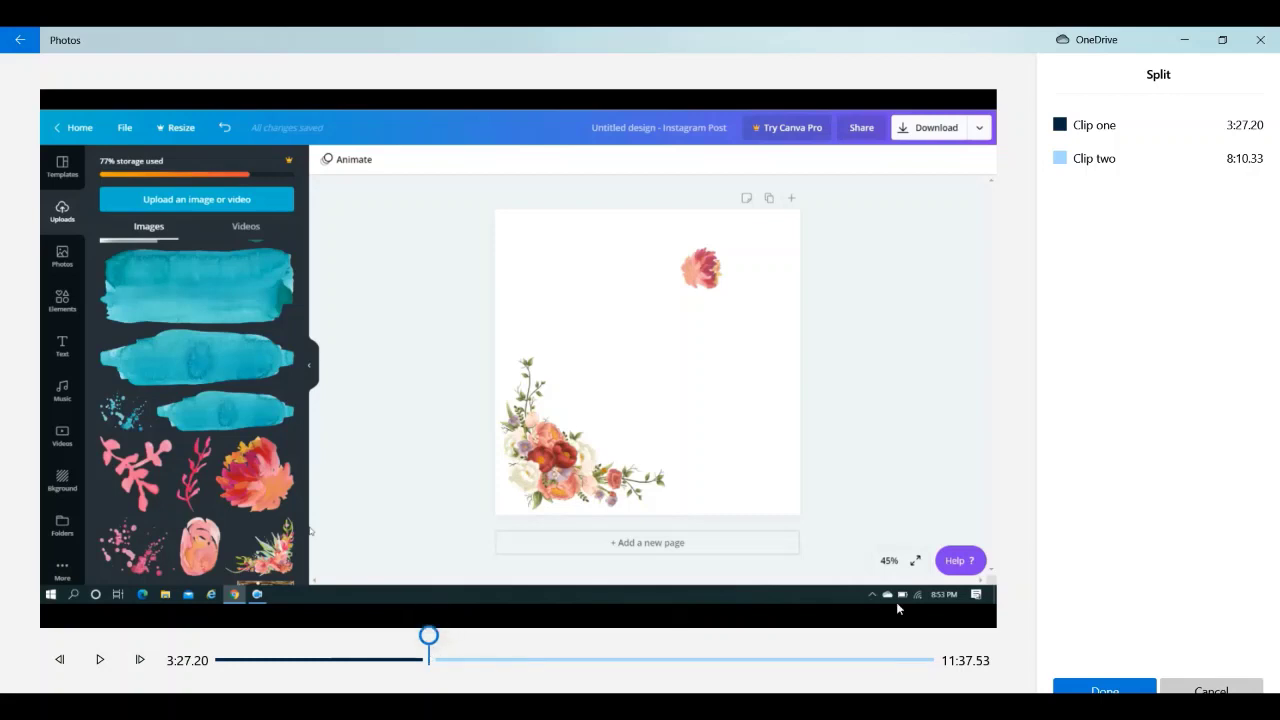
left_click(1088, 688)
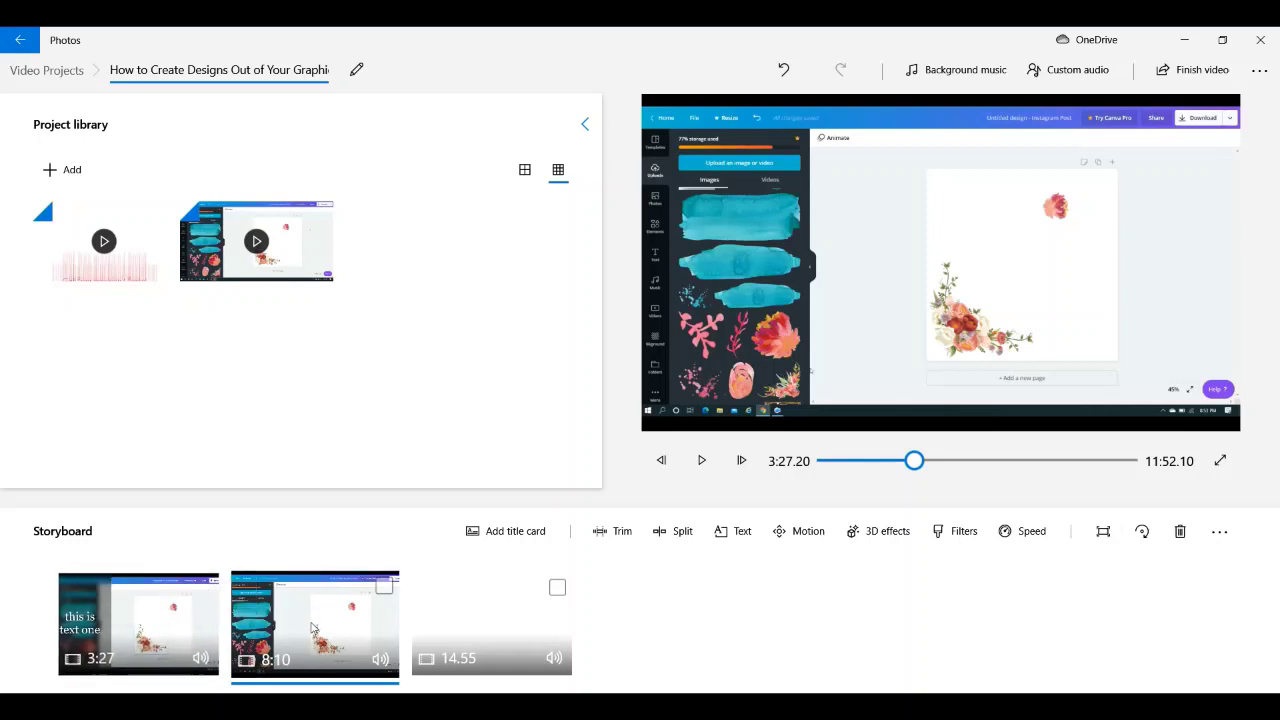
Step: Caption the 8:10 clip with 'this is text two' from about 1:35, lengthen its duration, and apply it
left_click(385, 588)
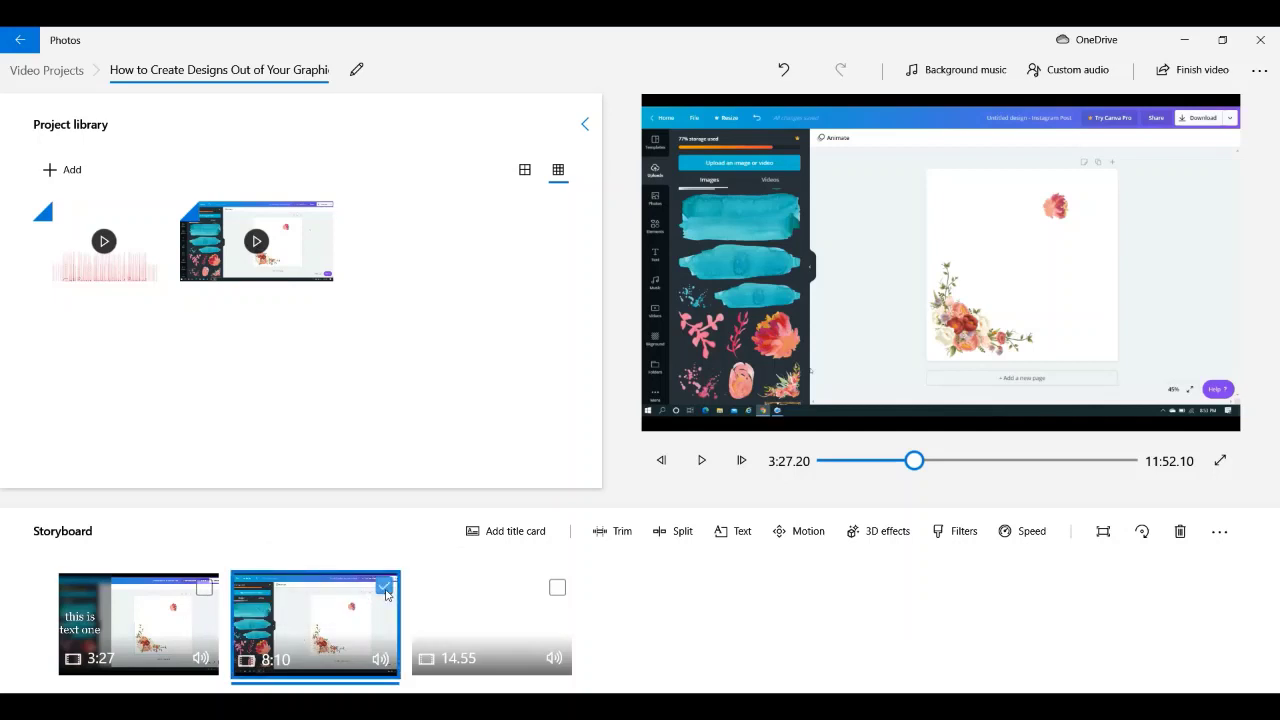
left_click(733, 531)
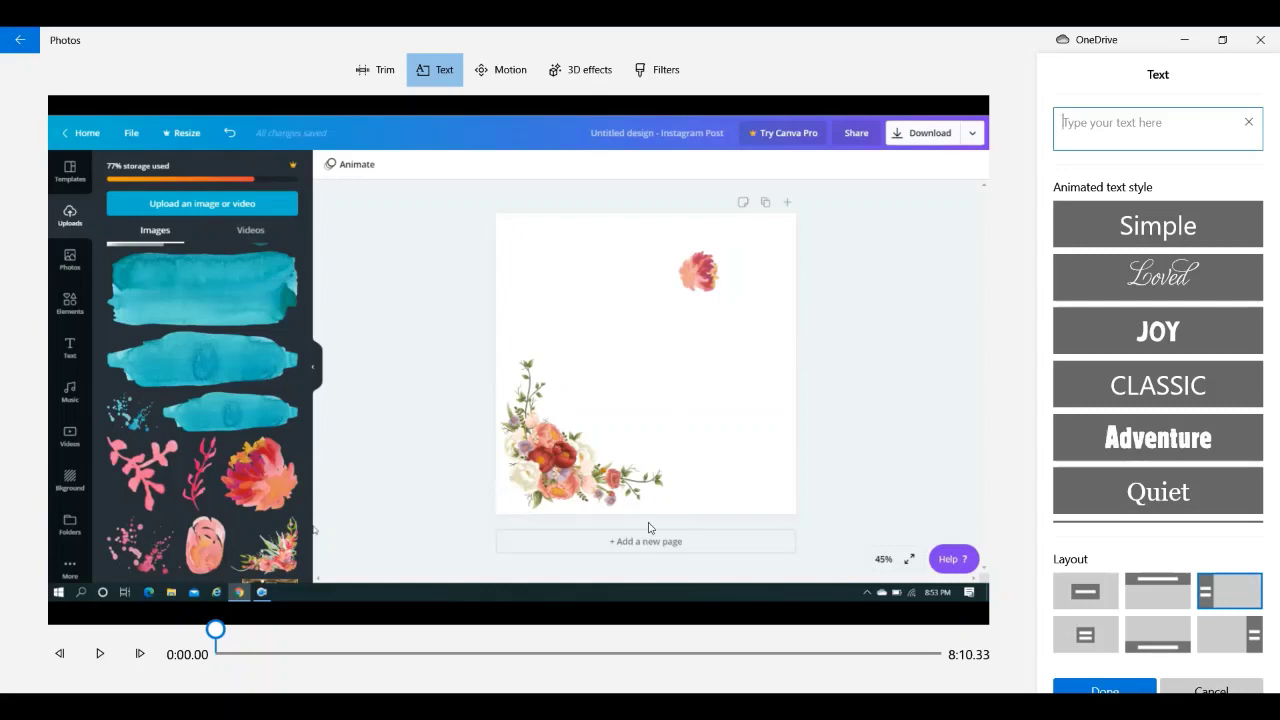
left_click(216, 630)
left_click_drag(216, 630, 358, 640)
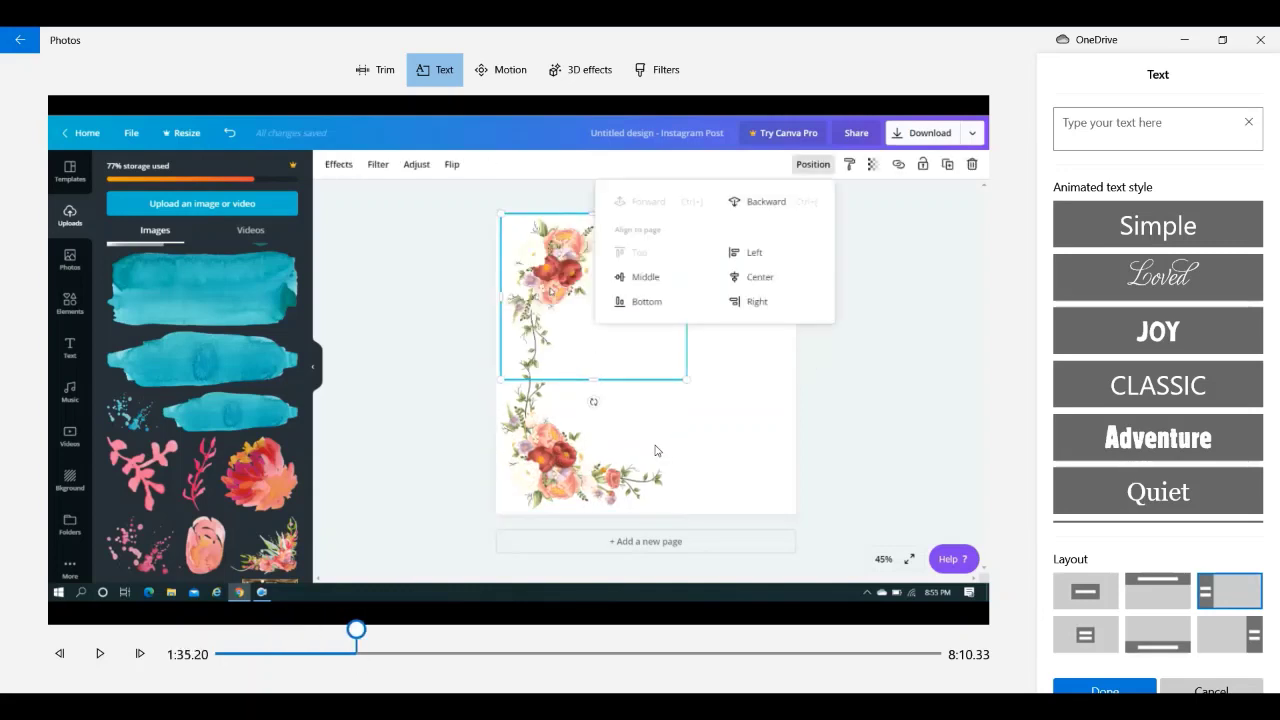
left_click(1169, 138)
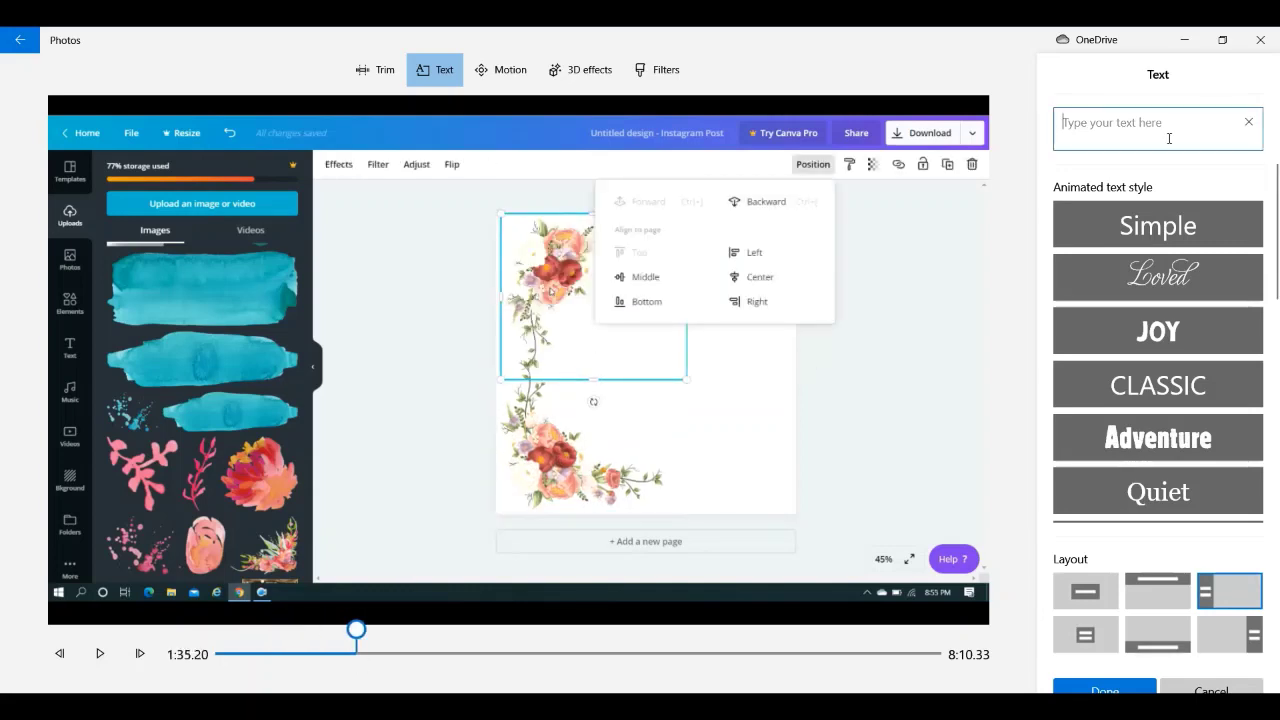
type("this is text")
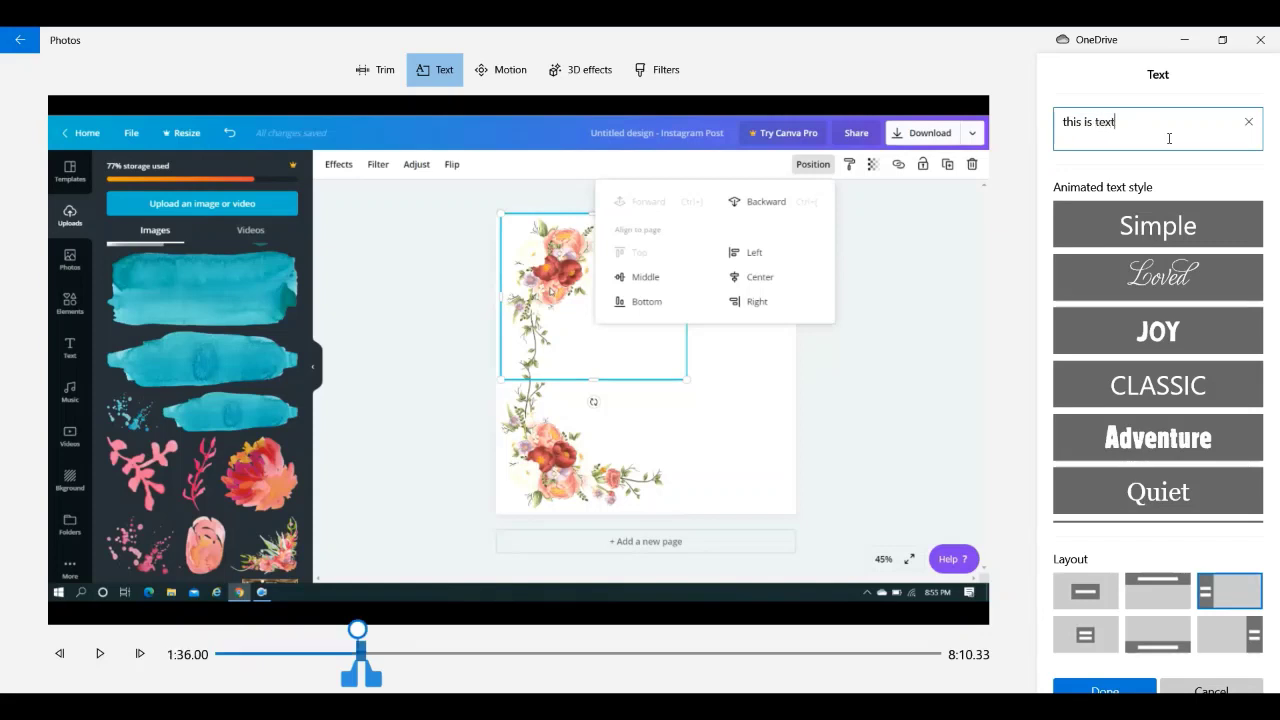
type(" two")
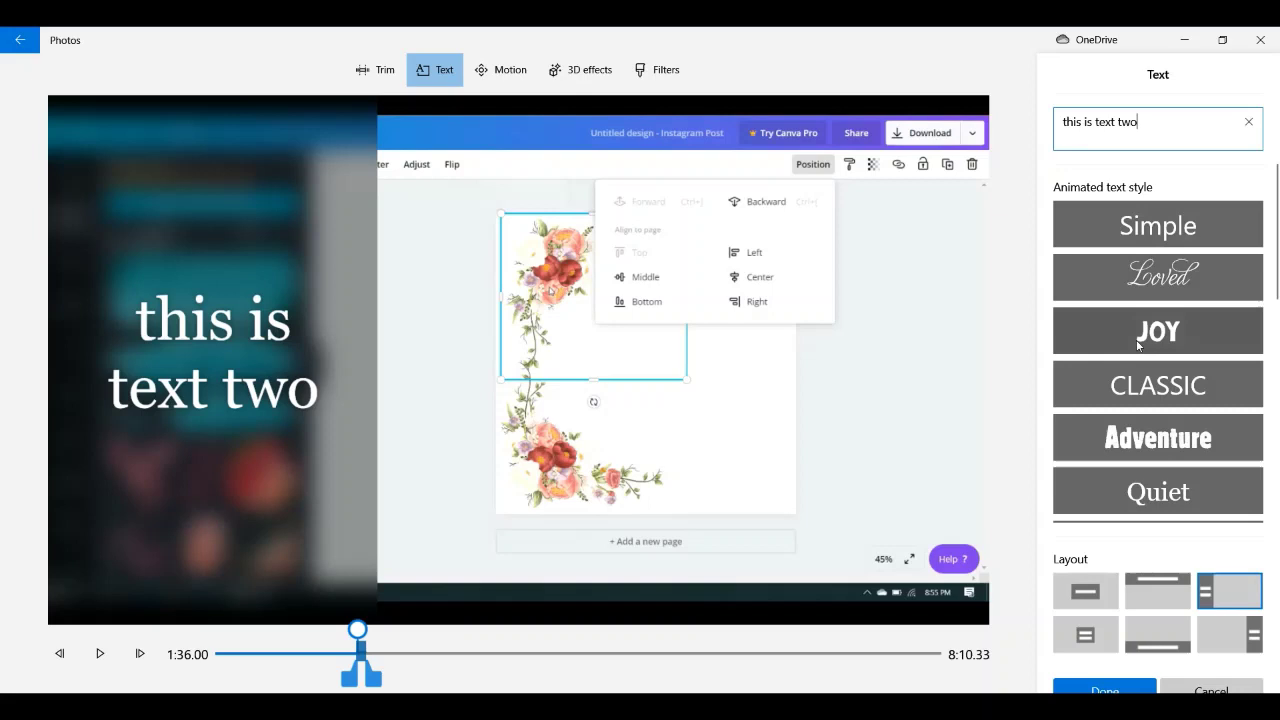
left_click_drag(373, 680, 392, 680)
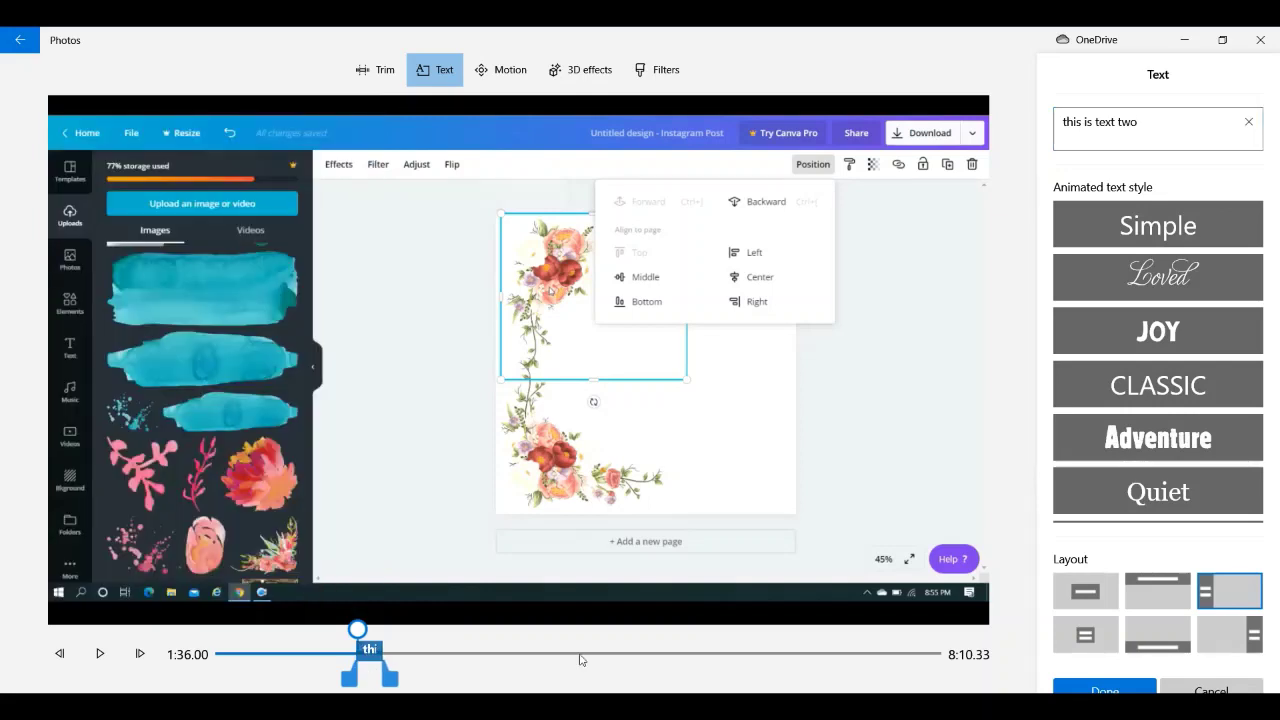
left_click(1072, 691)
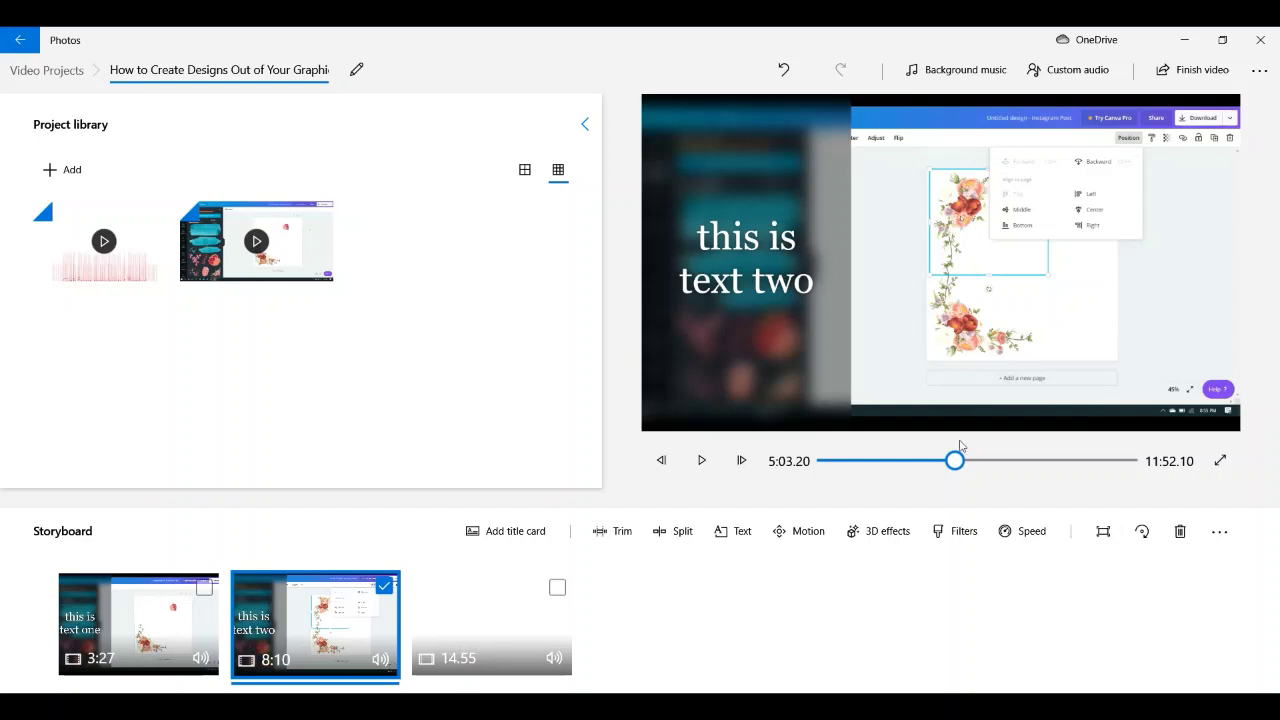
Step: Split the 8:10 clip at 2:01.13 into 2:01 and 6:09 parts
left_click_drag(956, 462, 966, 461)
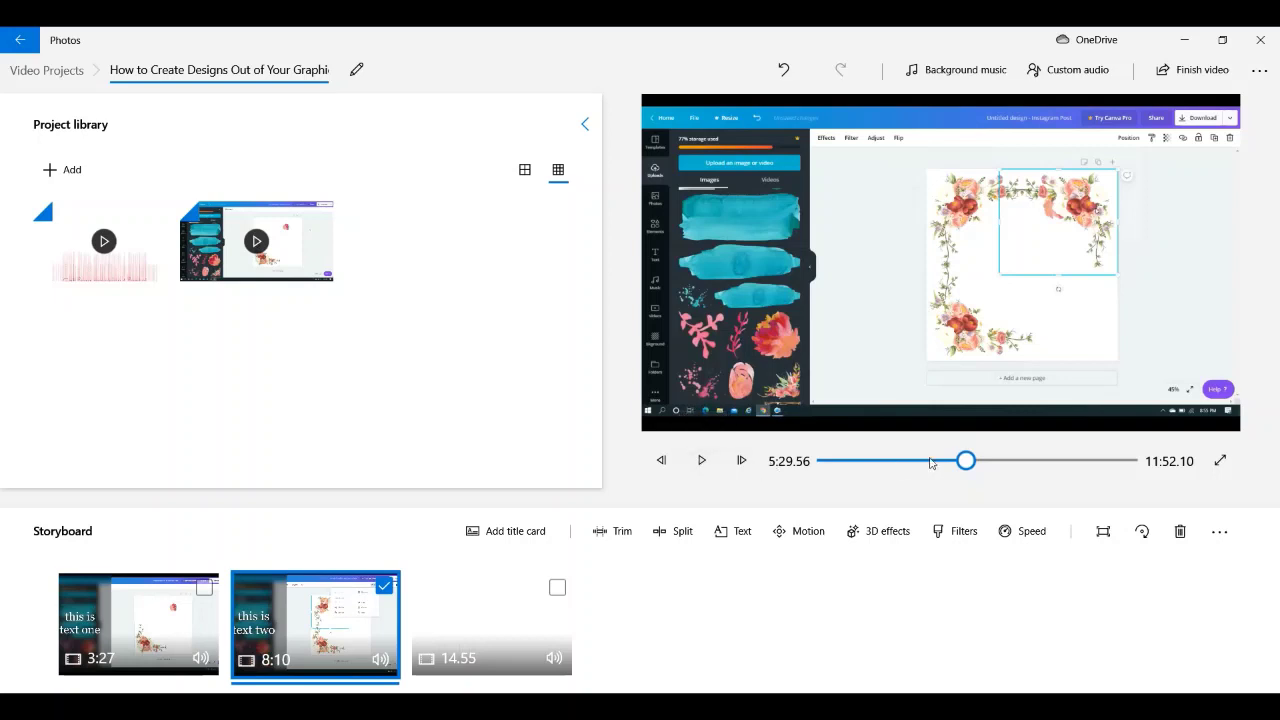
left_click_drag(966, 461, 963, 466)
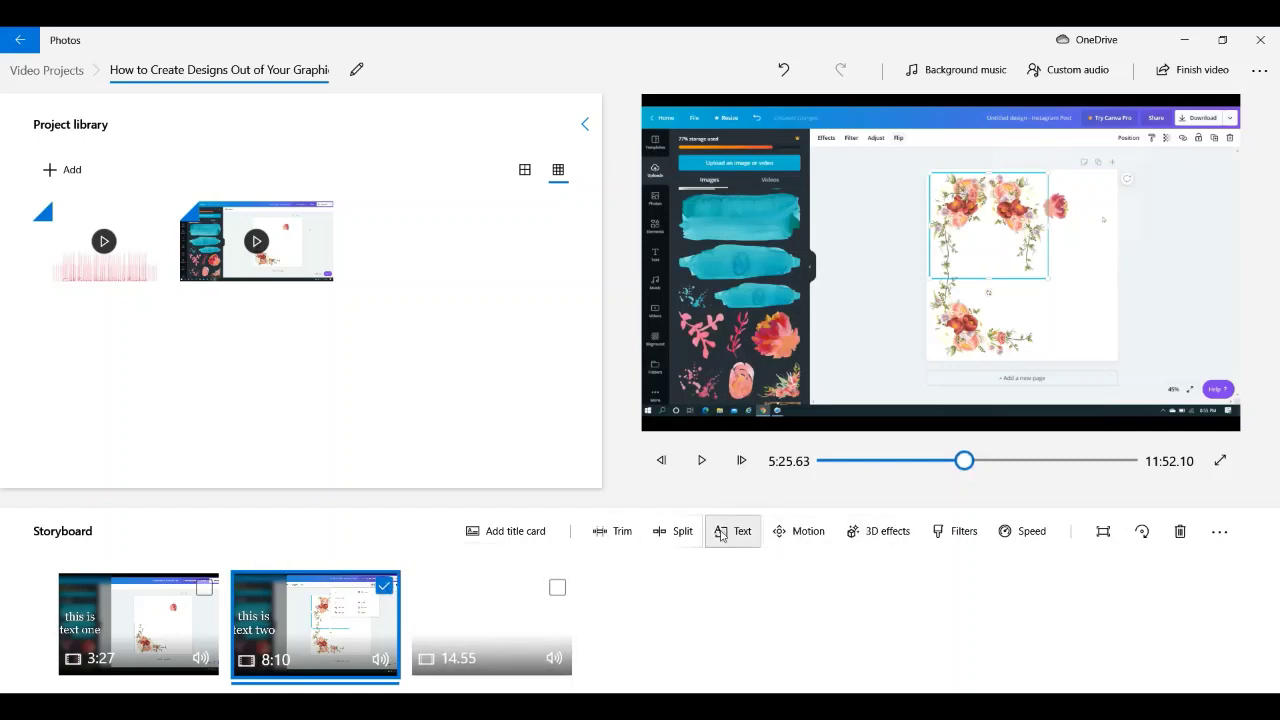
left_click(679, 530)
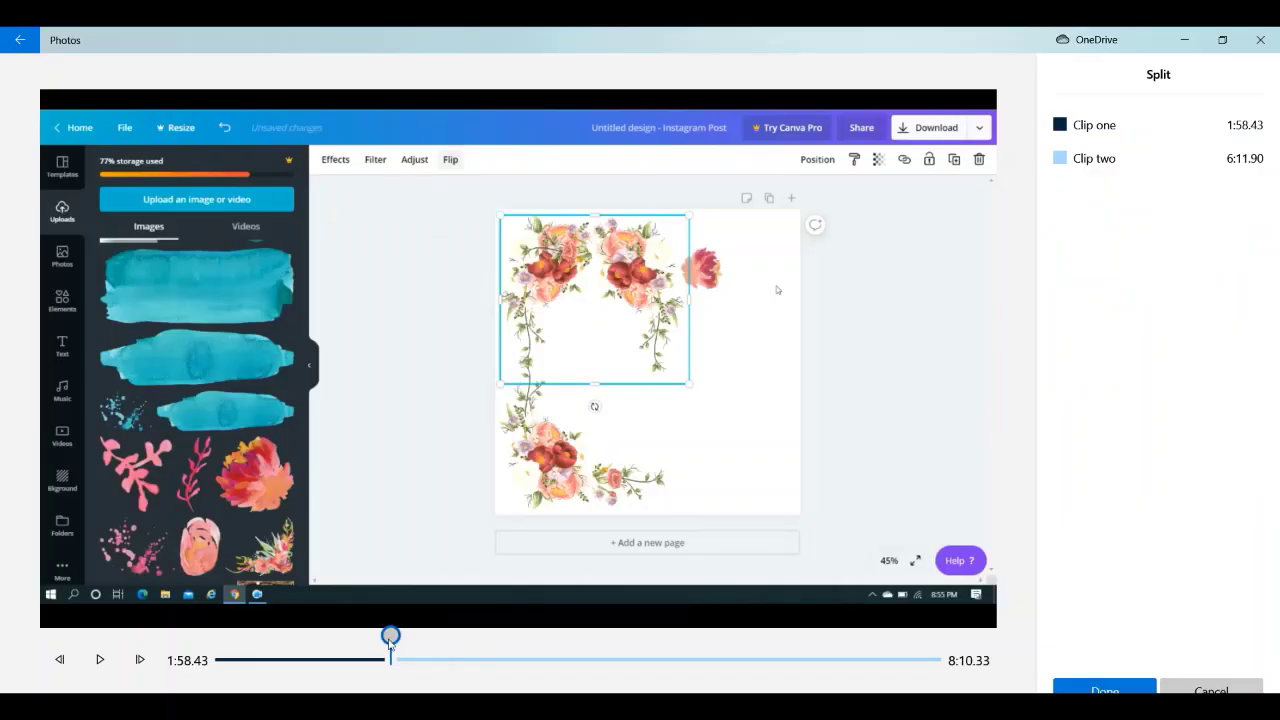
left_click_drag(390, 637, 395, 637)
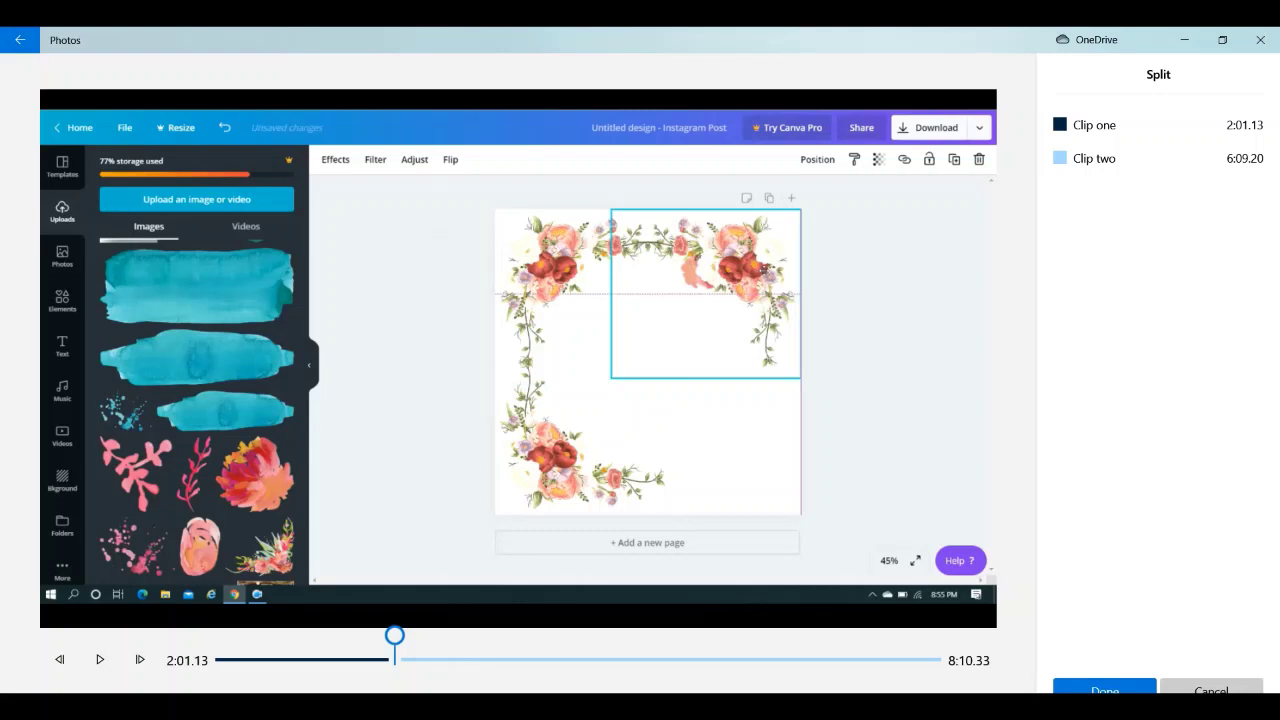
left_click(1097, 688)
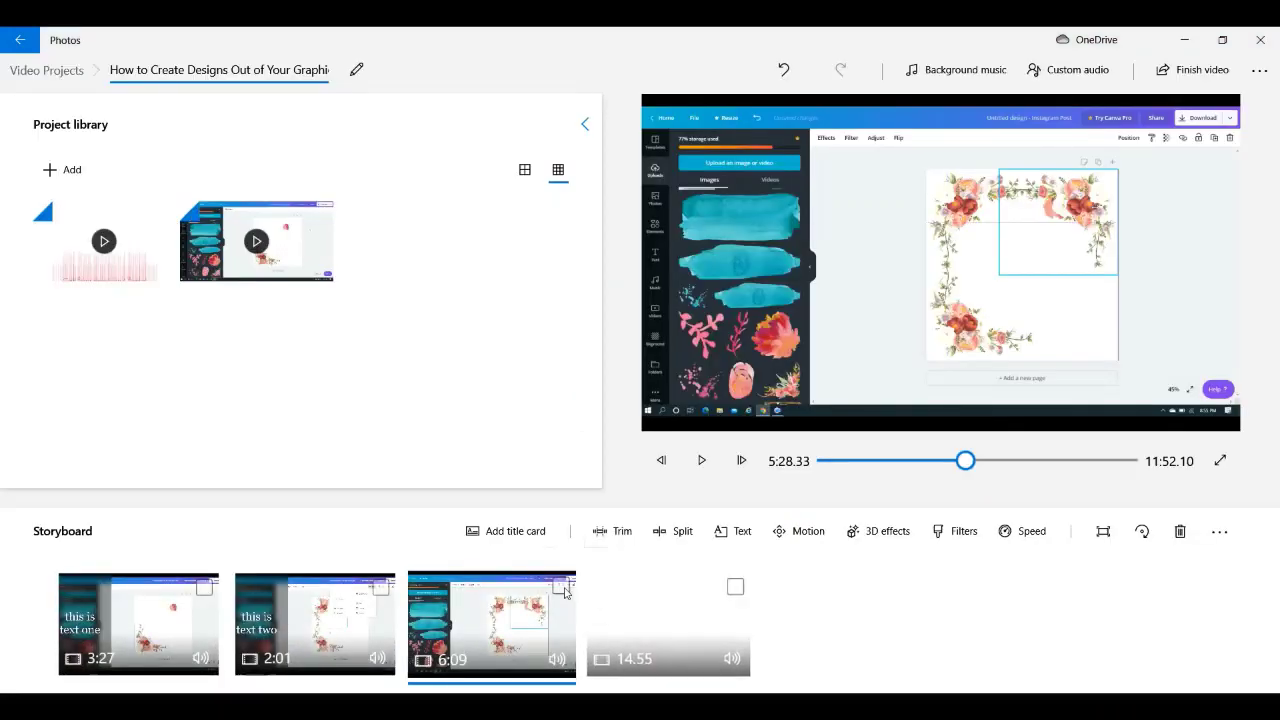
Step: Caption the 6:09 clip with 'text three' starting about 2:54 and apply it
left_click(562, 592)
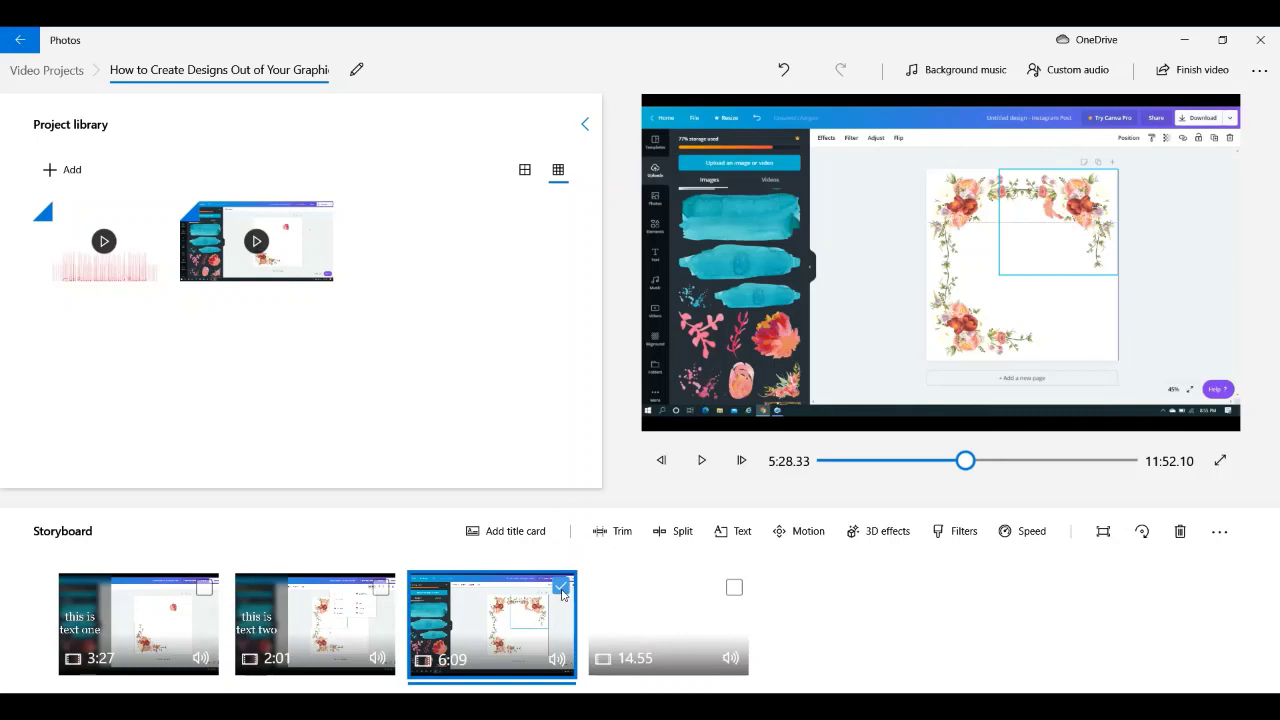
left_click(742, 535)
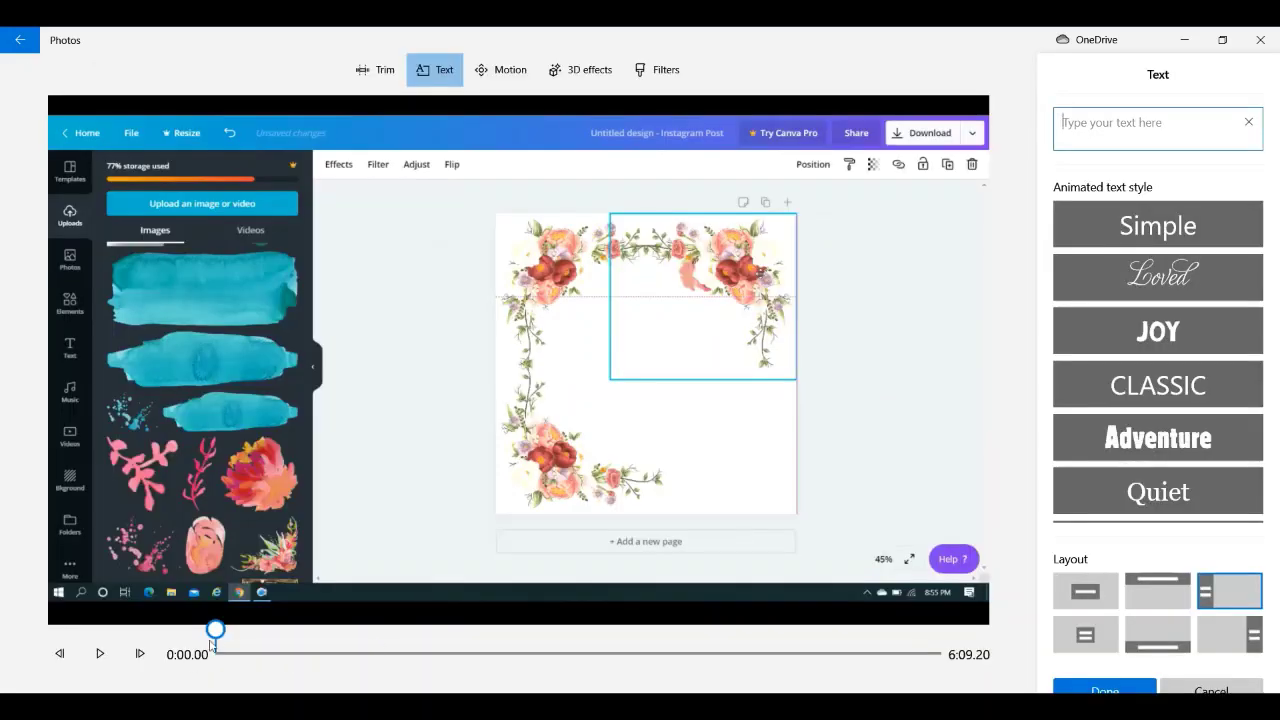
left_click_drag(215, 630, 558, 636)
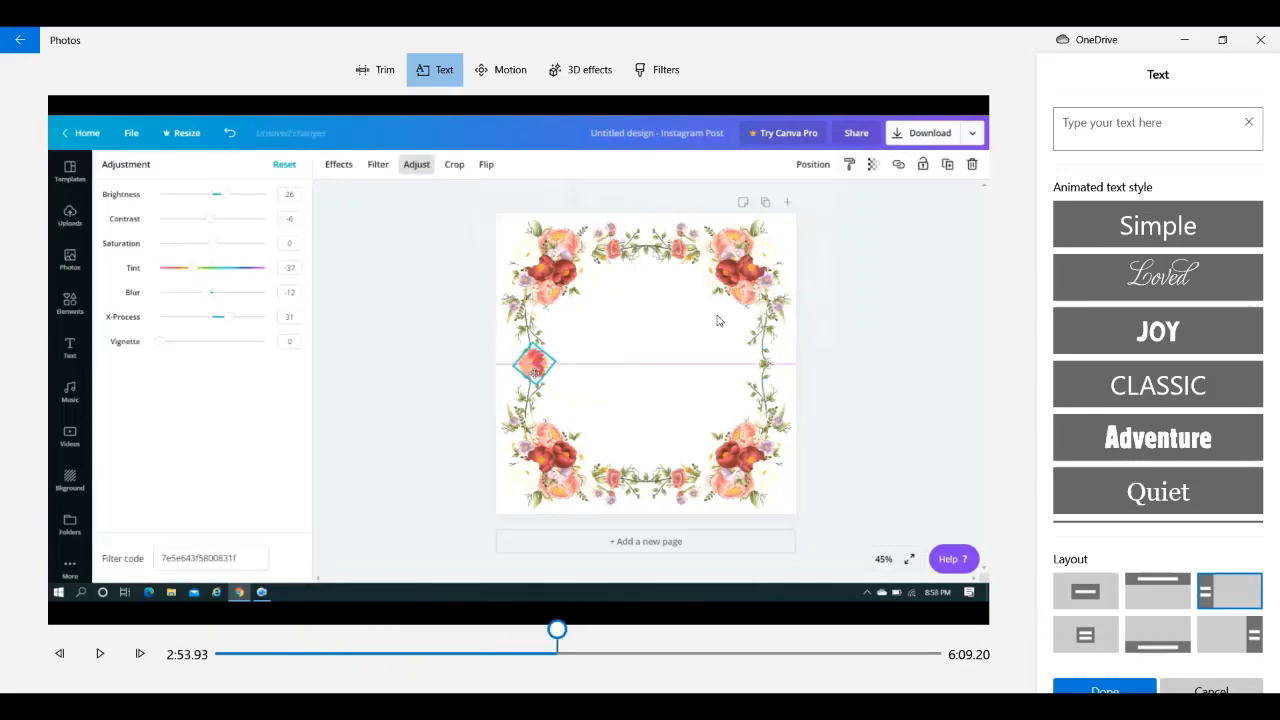
left_click(1133, 131)
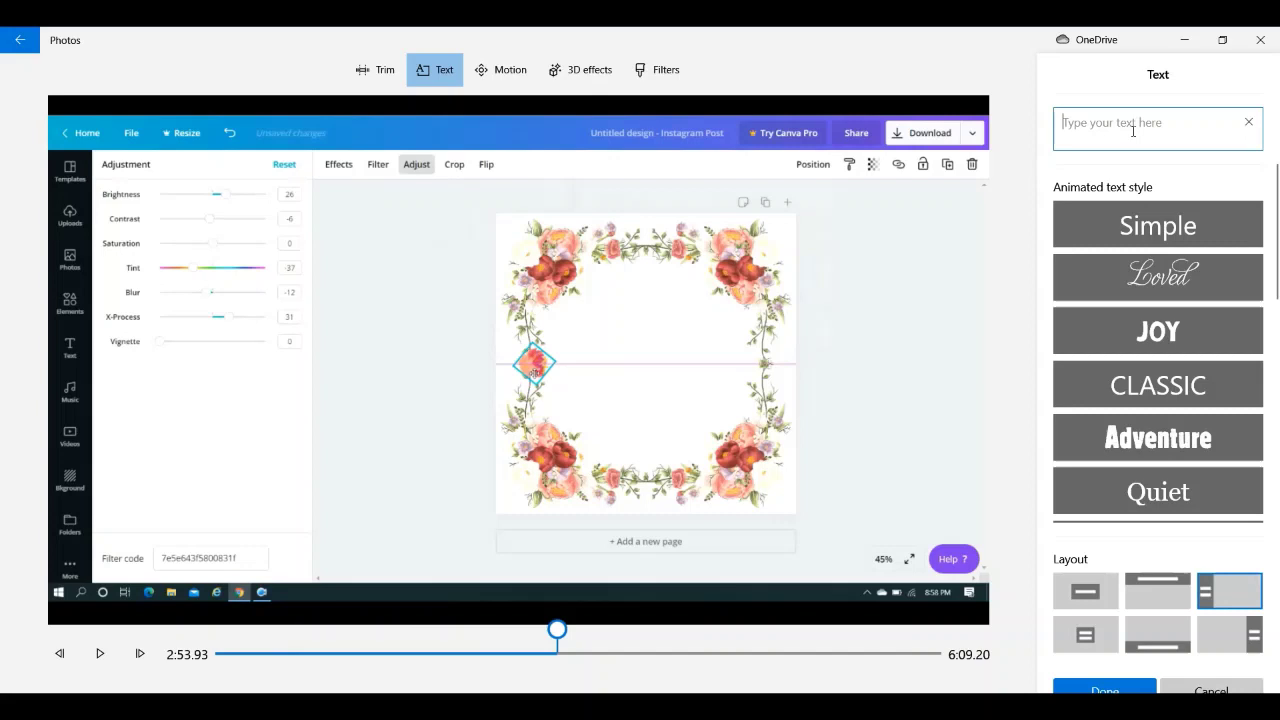
type("tet")
key("BackSpace")
type("x")
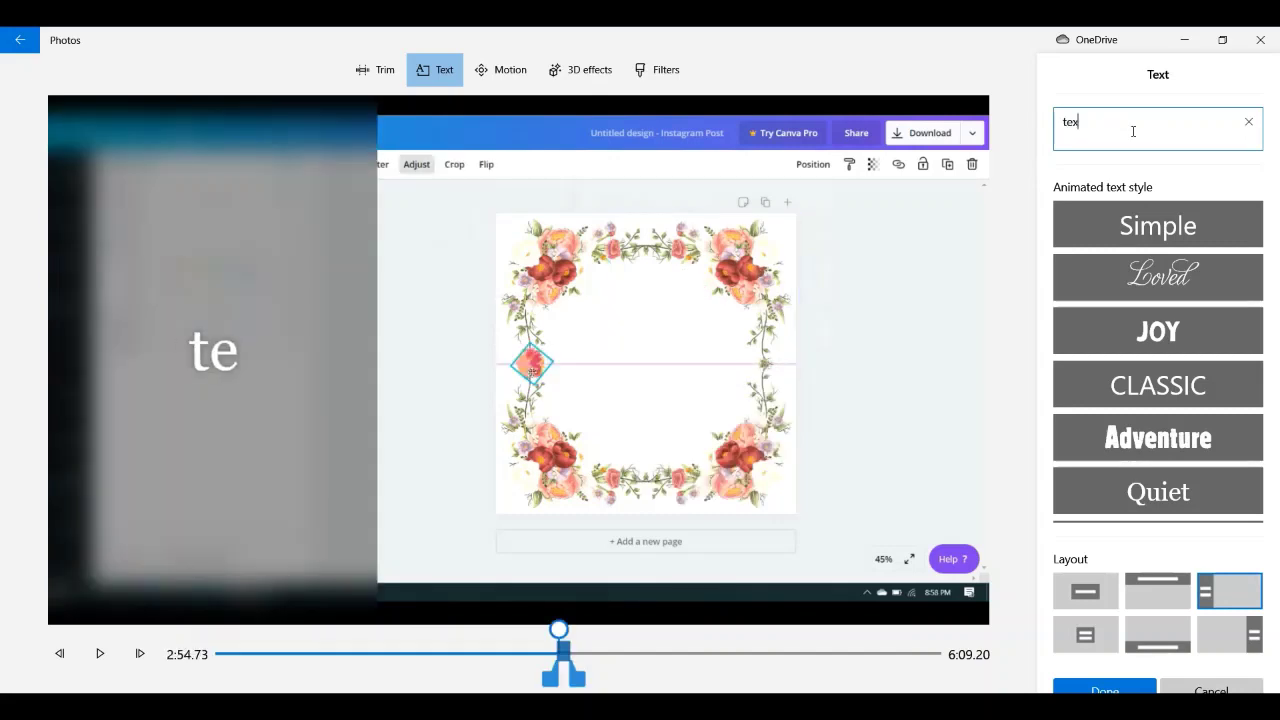
type("t three")
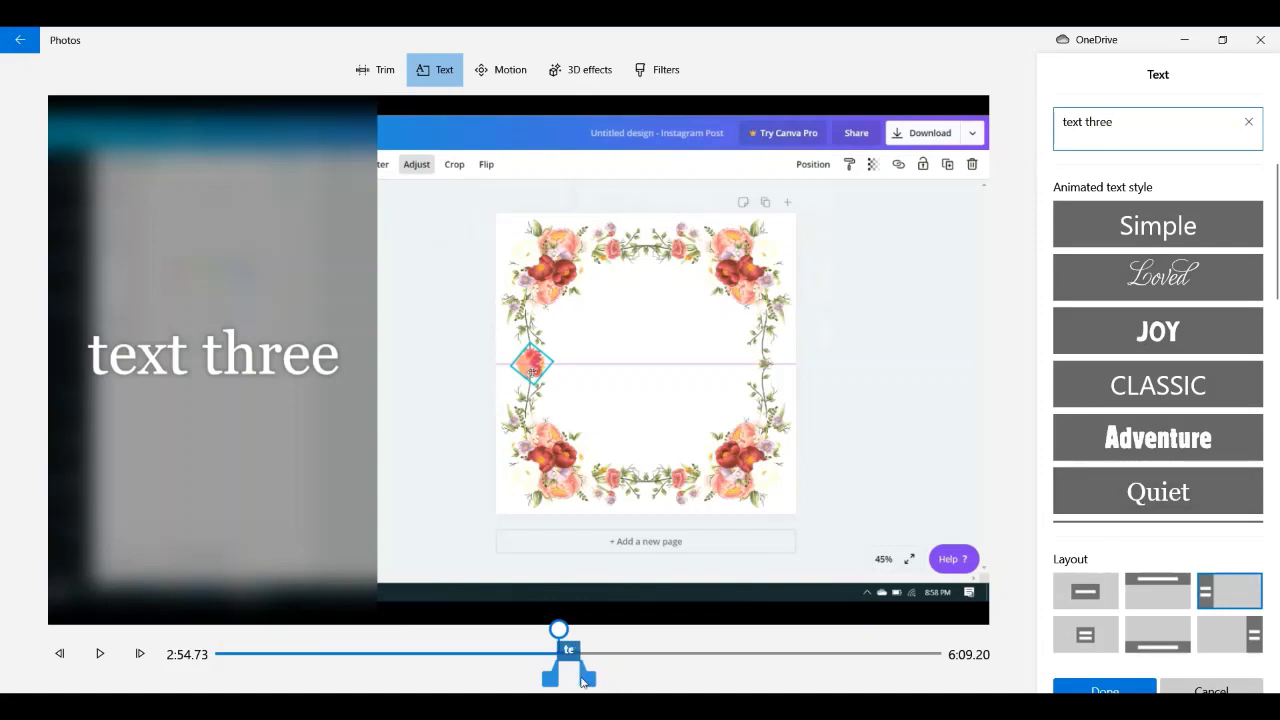
left_click(1059, 686)
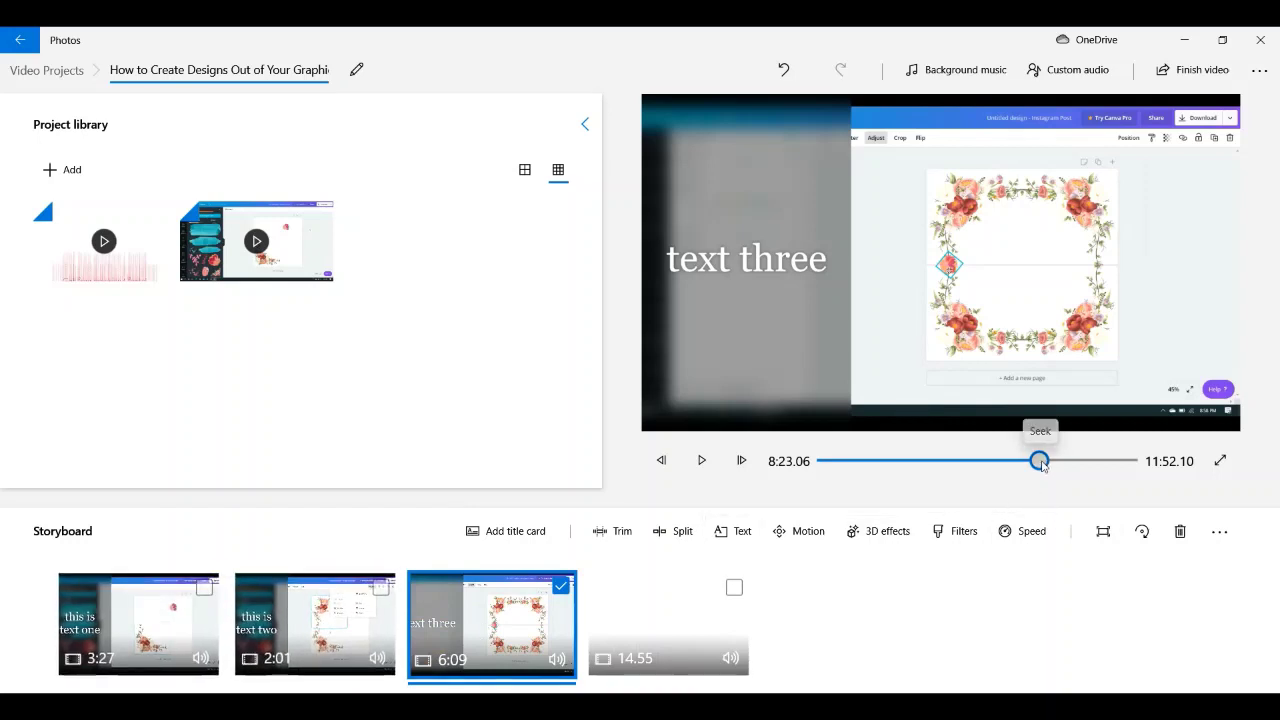
left_click_drag(1042, 466, 889, 462)
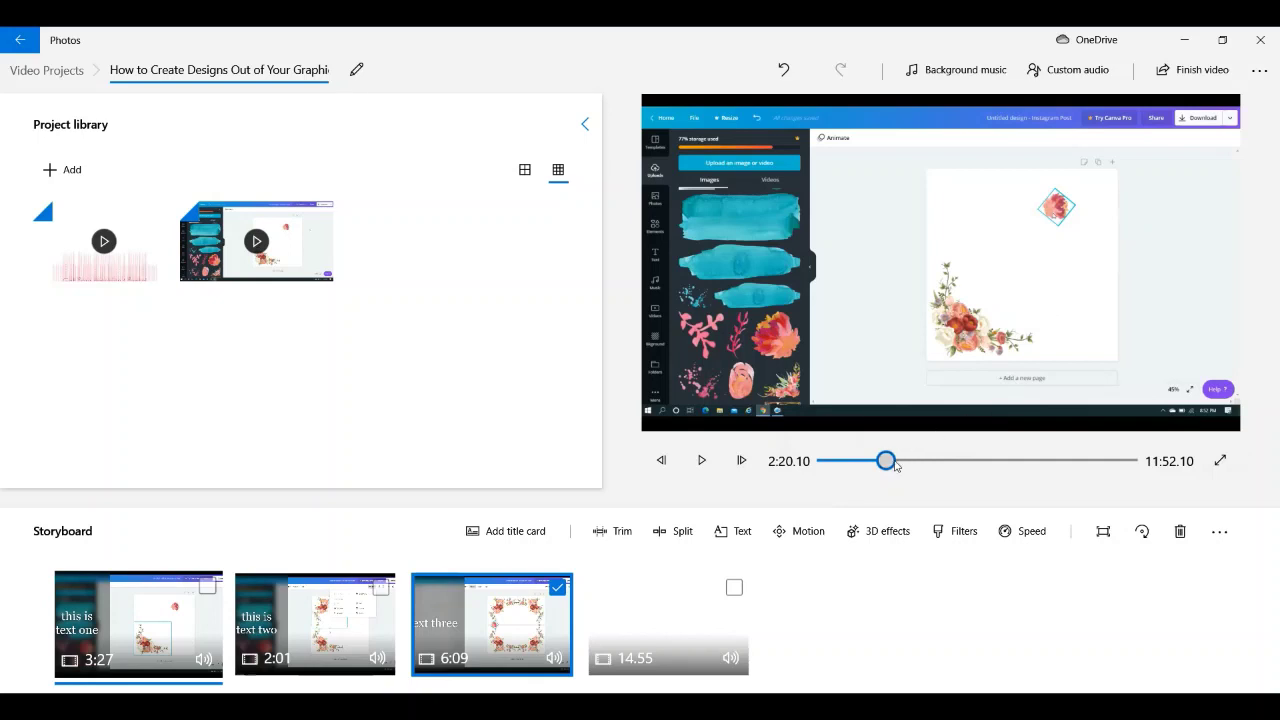
left_click_drag(888, 466, 1087, 465)
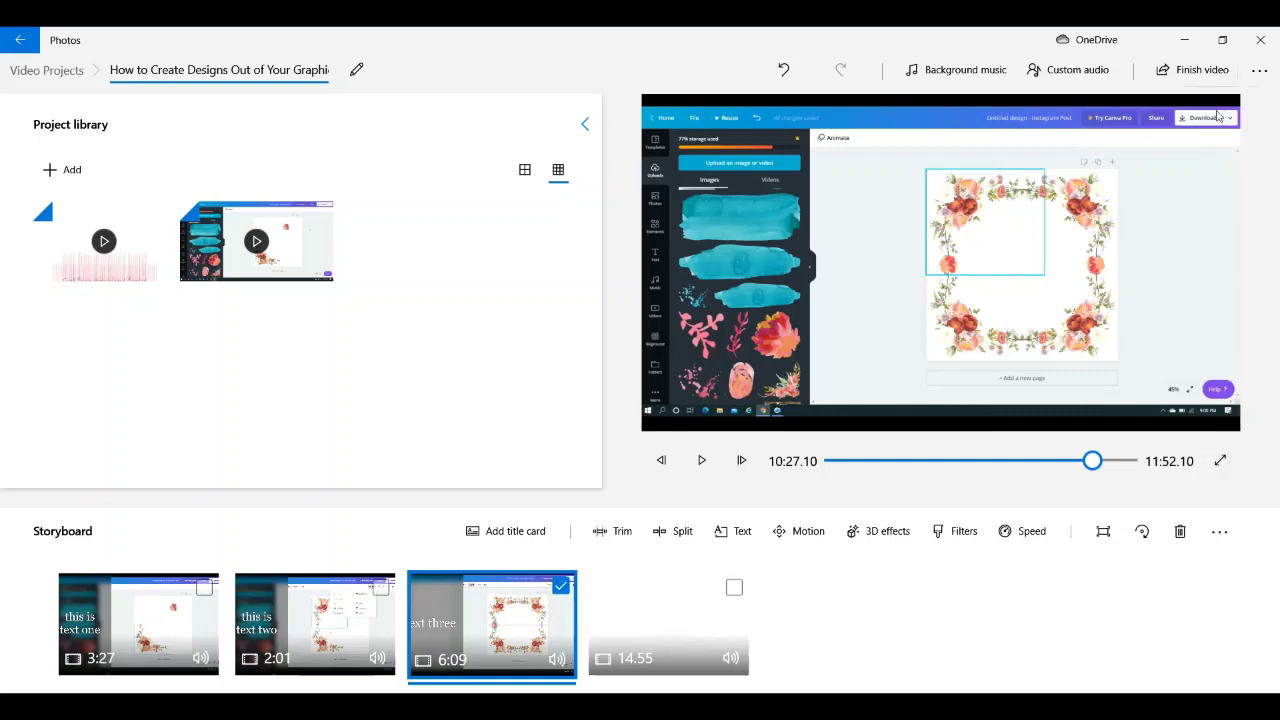
left_click(1195, 72)
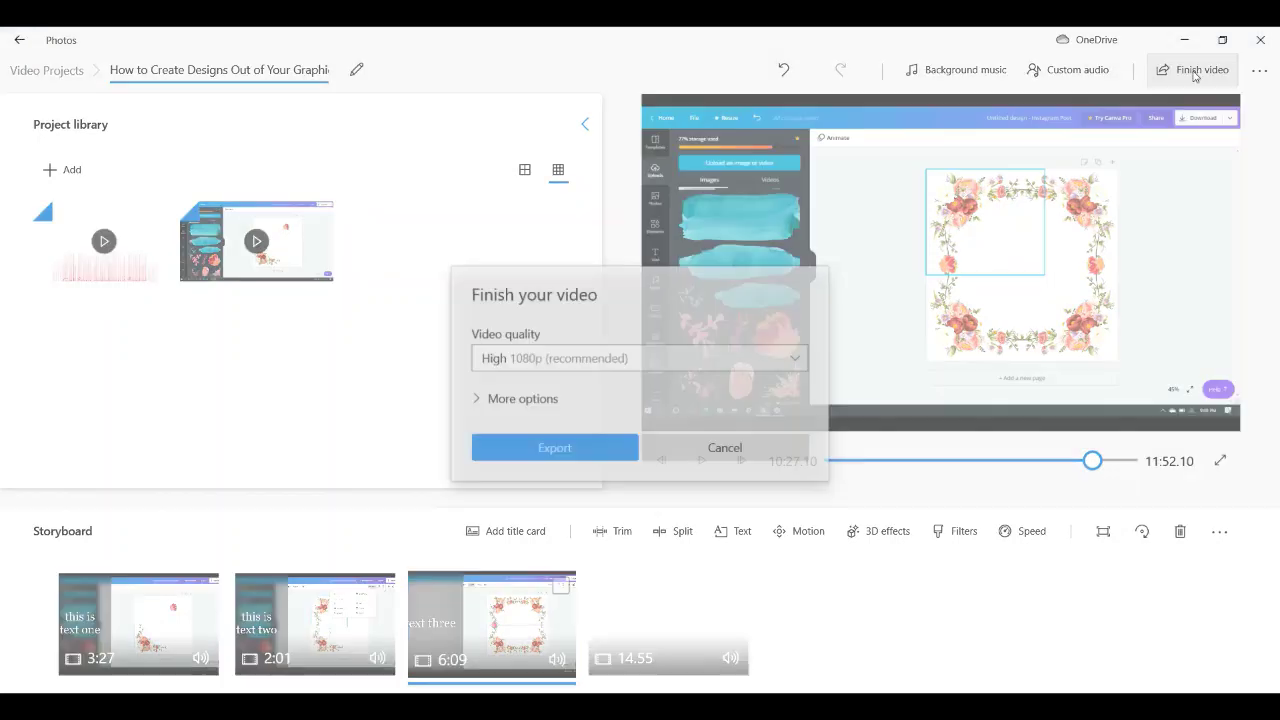
left_click(686, 357)
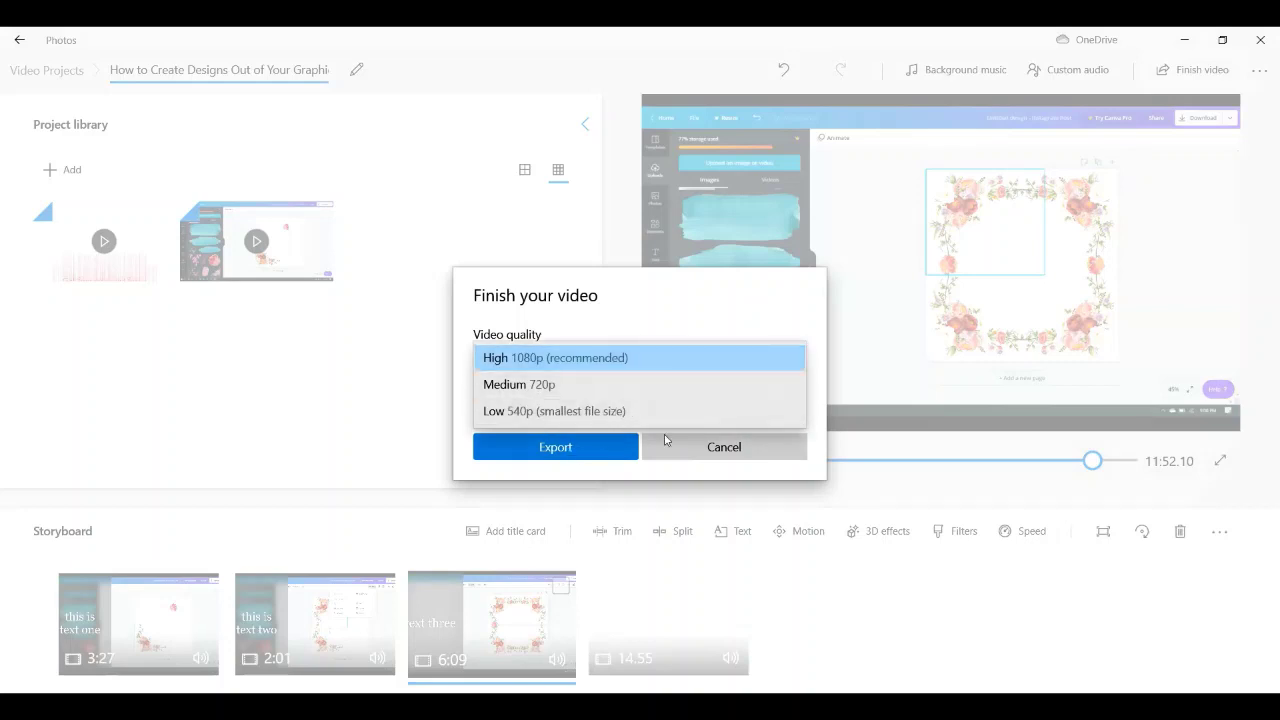
left_click(743, 453)
left_click(743, 453)
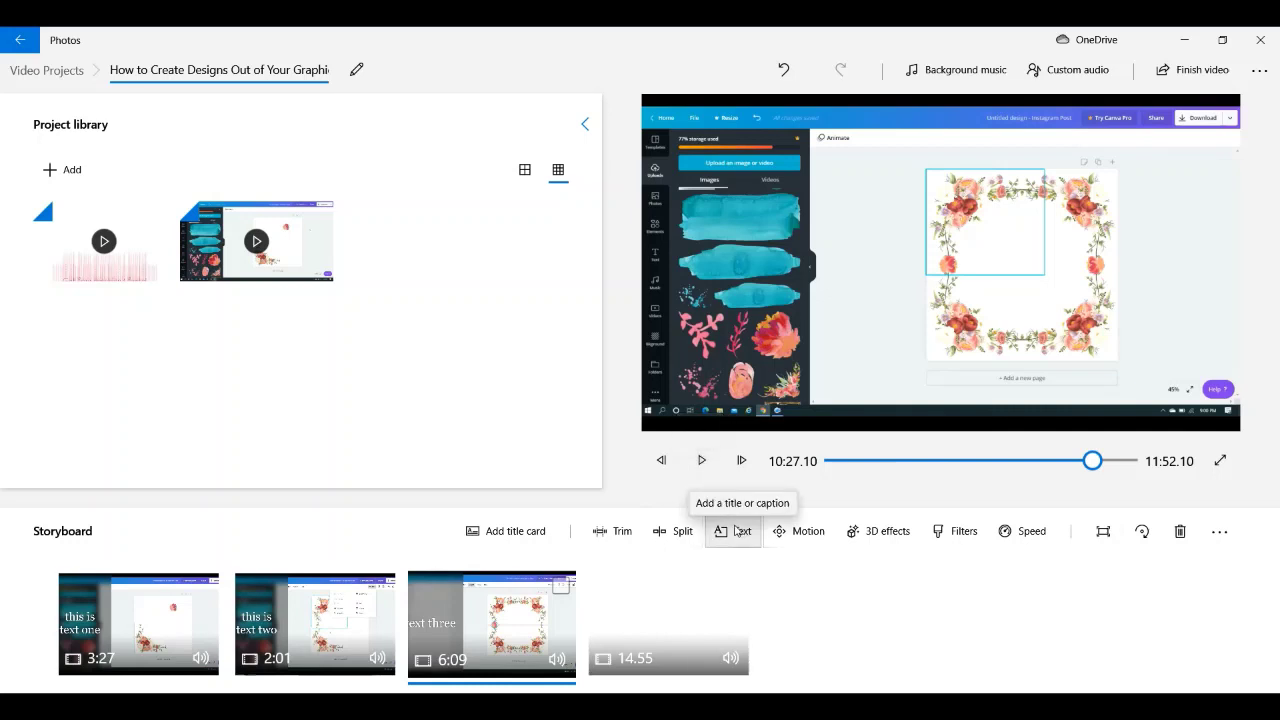
left_click(703, 461)
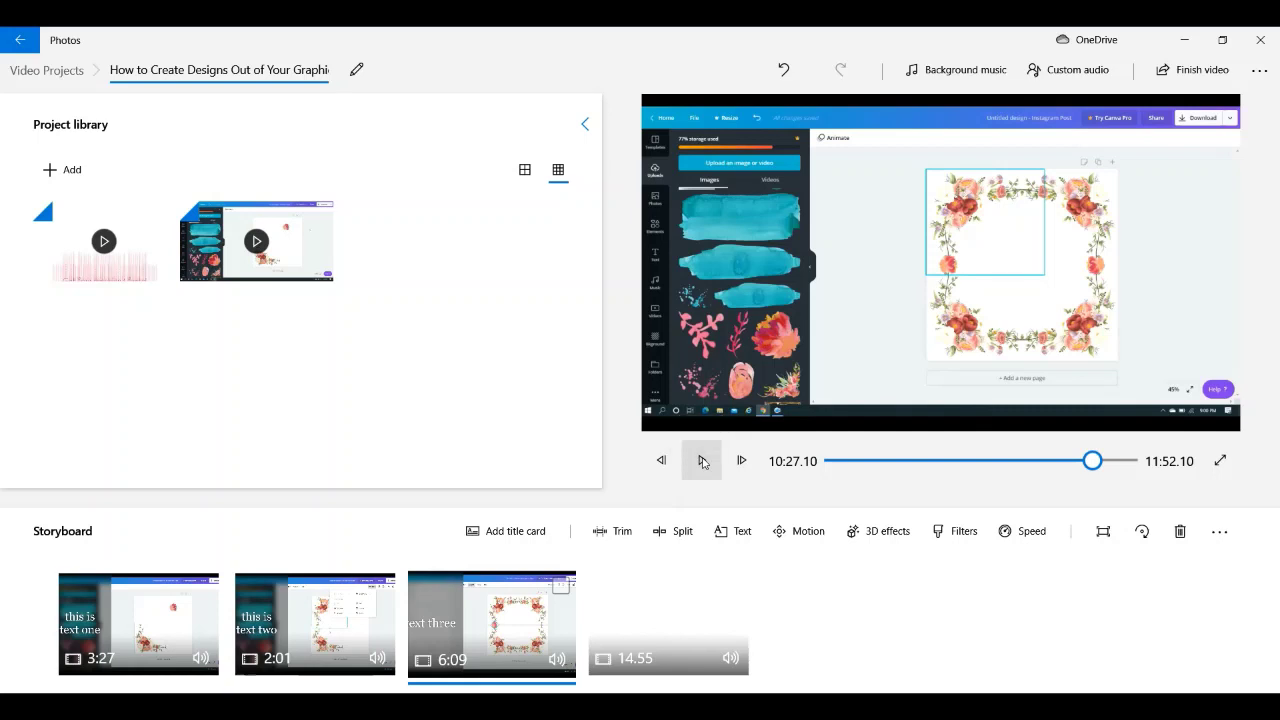